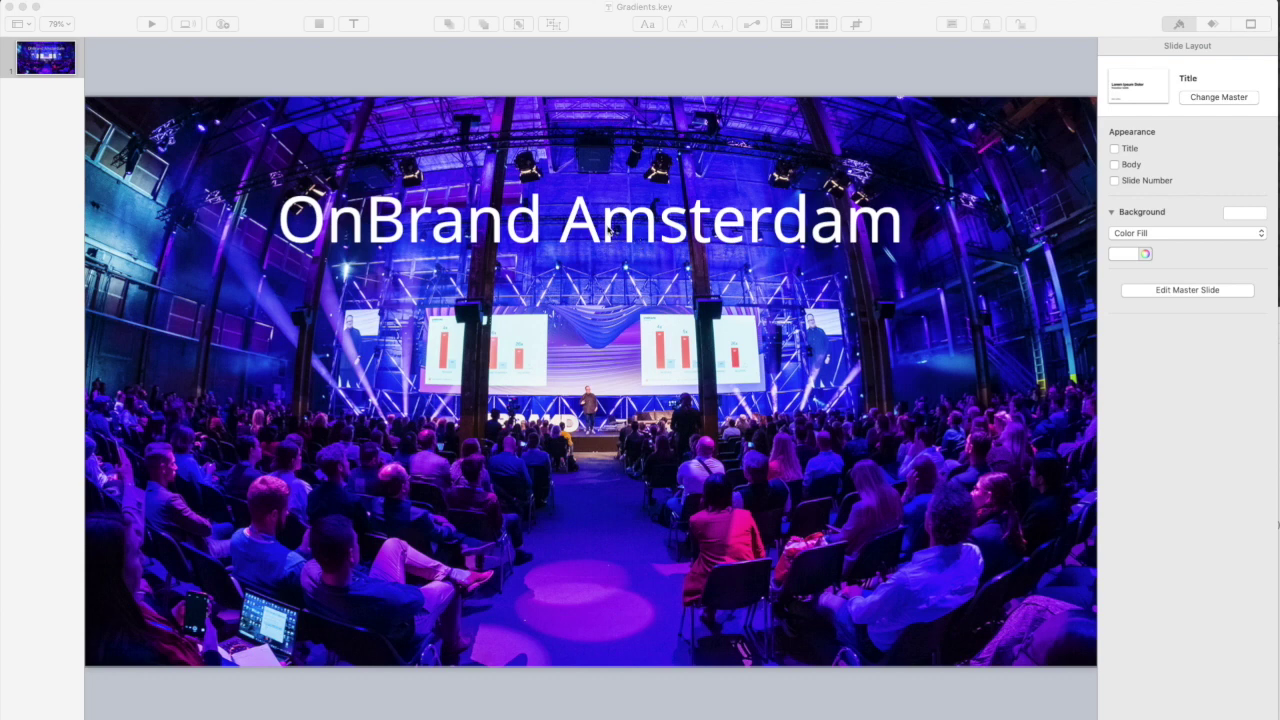
Give the OnBrand Amsterdam title a Drop Shadow (5 pt blur, 2 pt offset, 50% opacity, 270°).
click(594, 32)
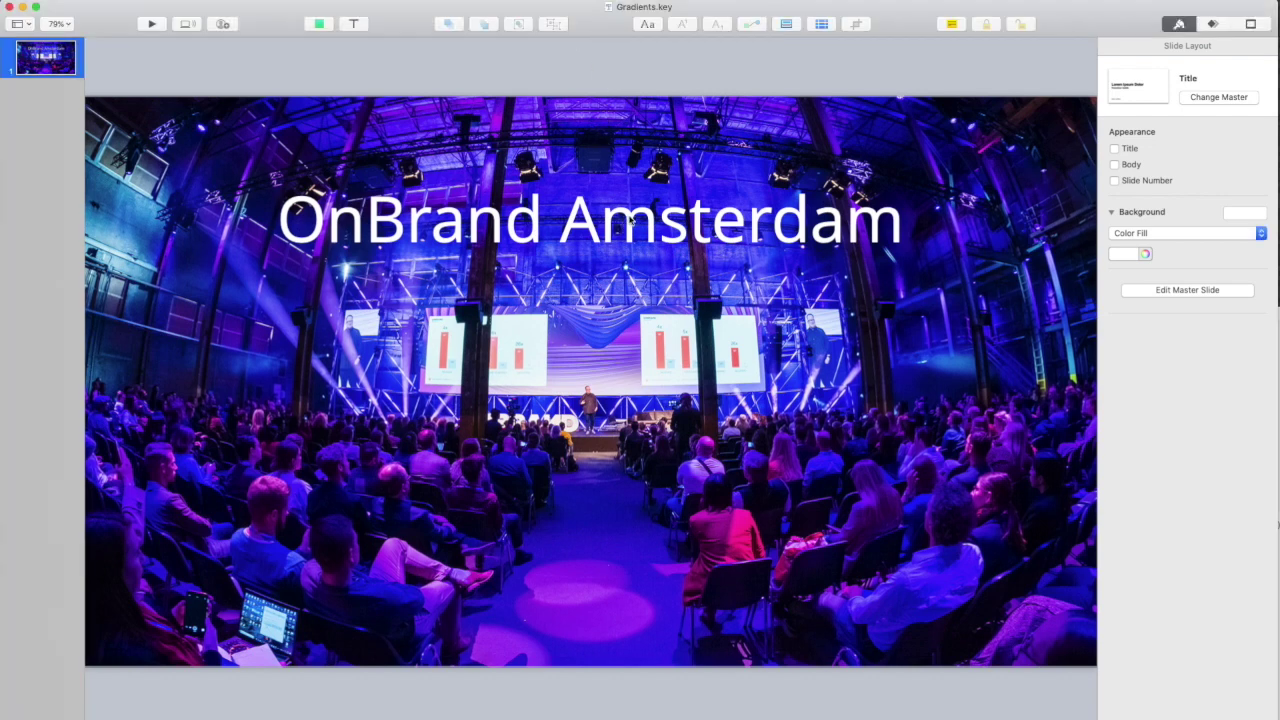
click(630, 222)
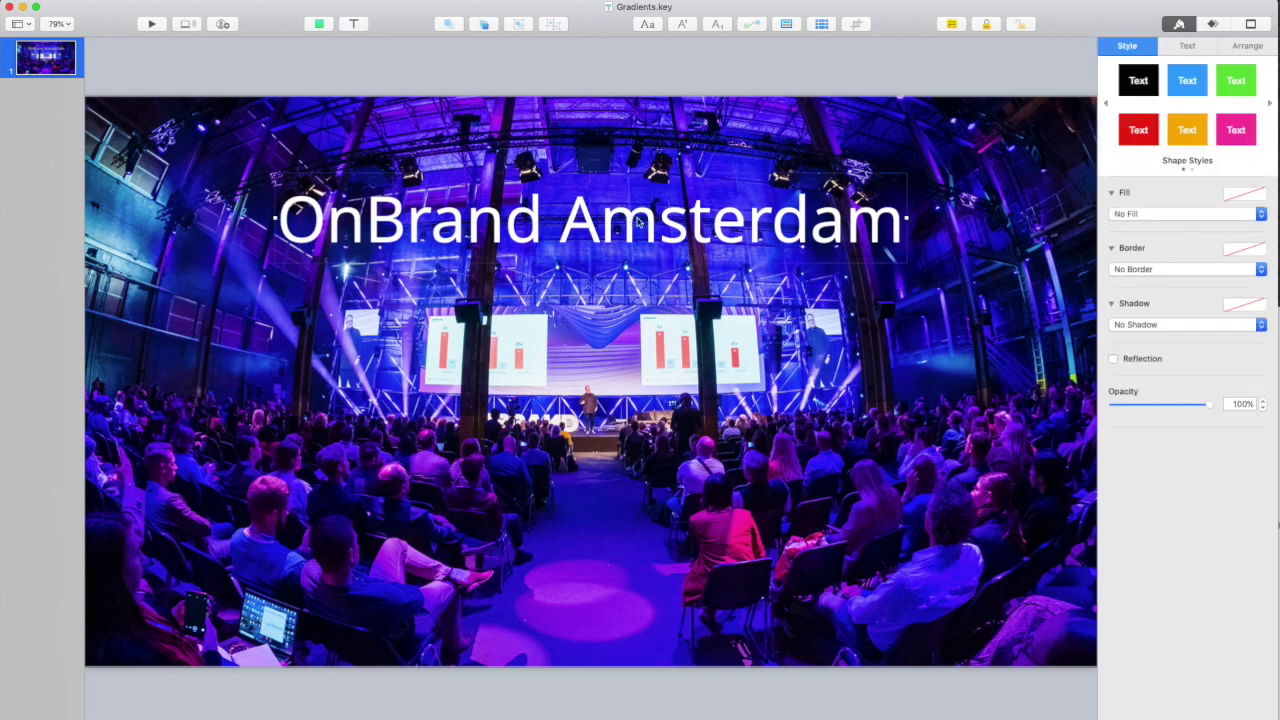
click(1144, 326)
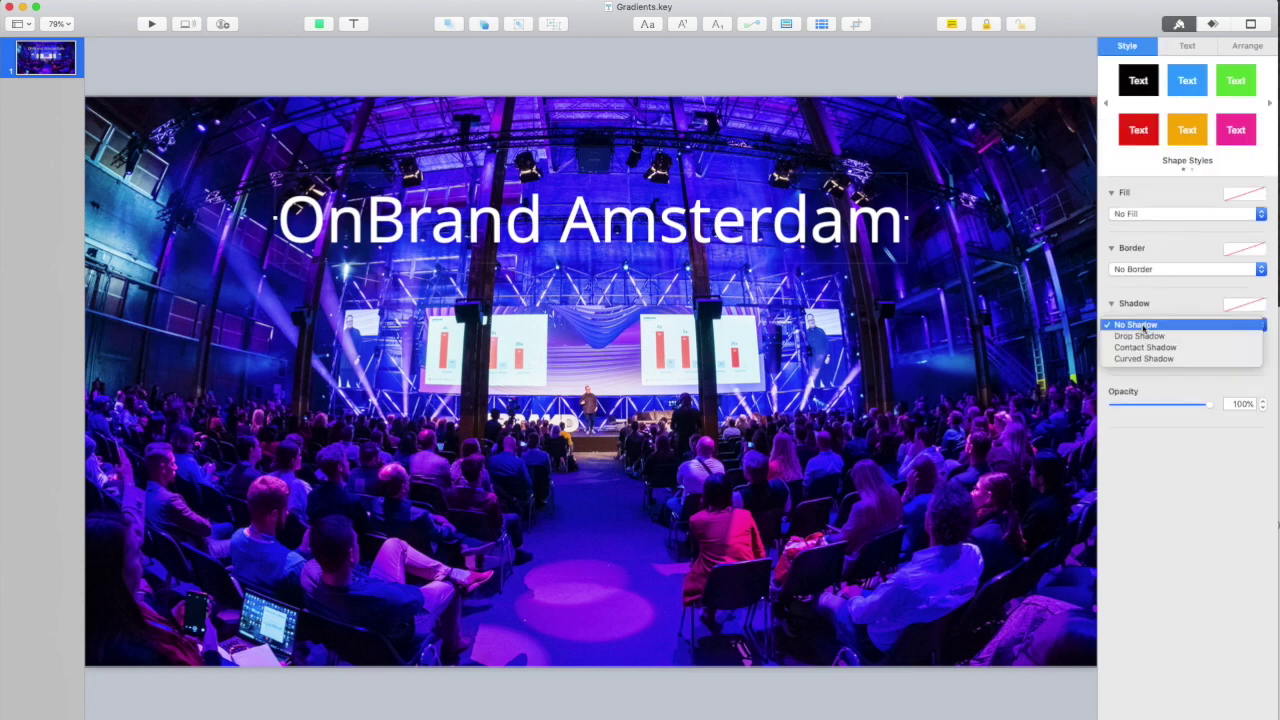
click(1143, 337)
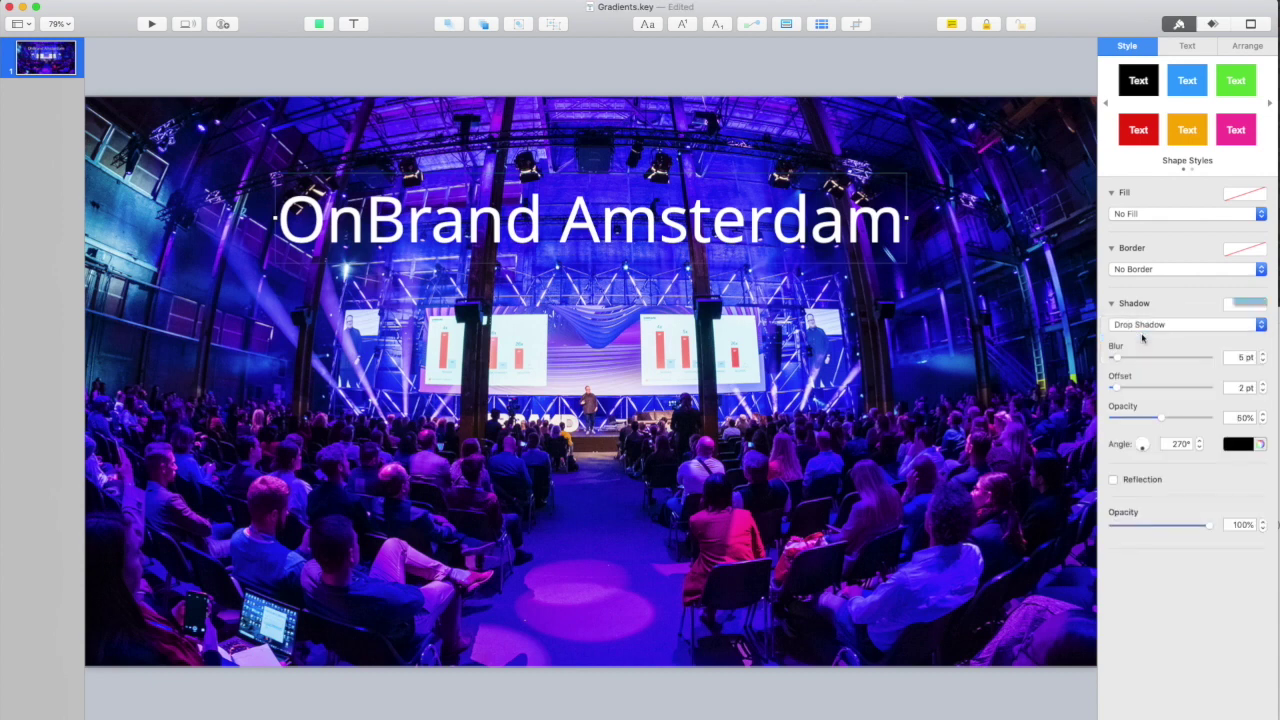
click(765, 79)
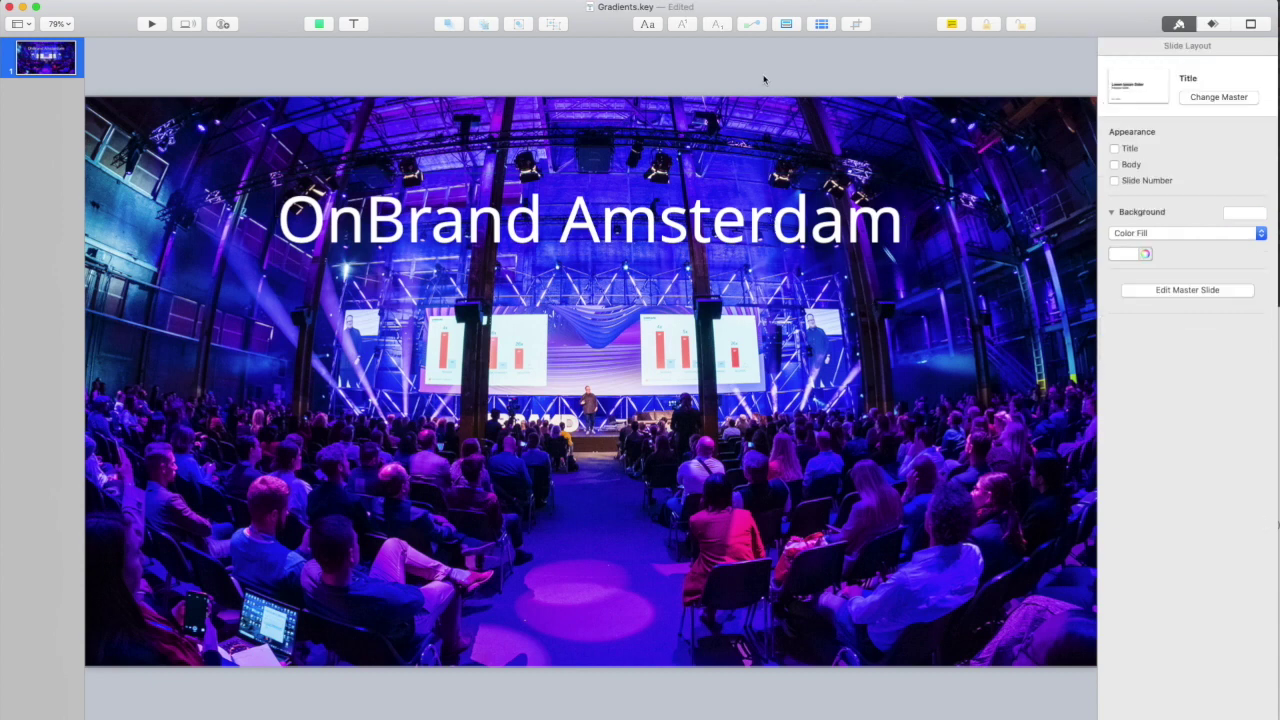
click(57, 23)
At 200% zoom, set the title shadow to 100% opacity and raise its blur to 18 pt.
click(65, 105)
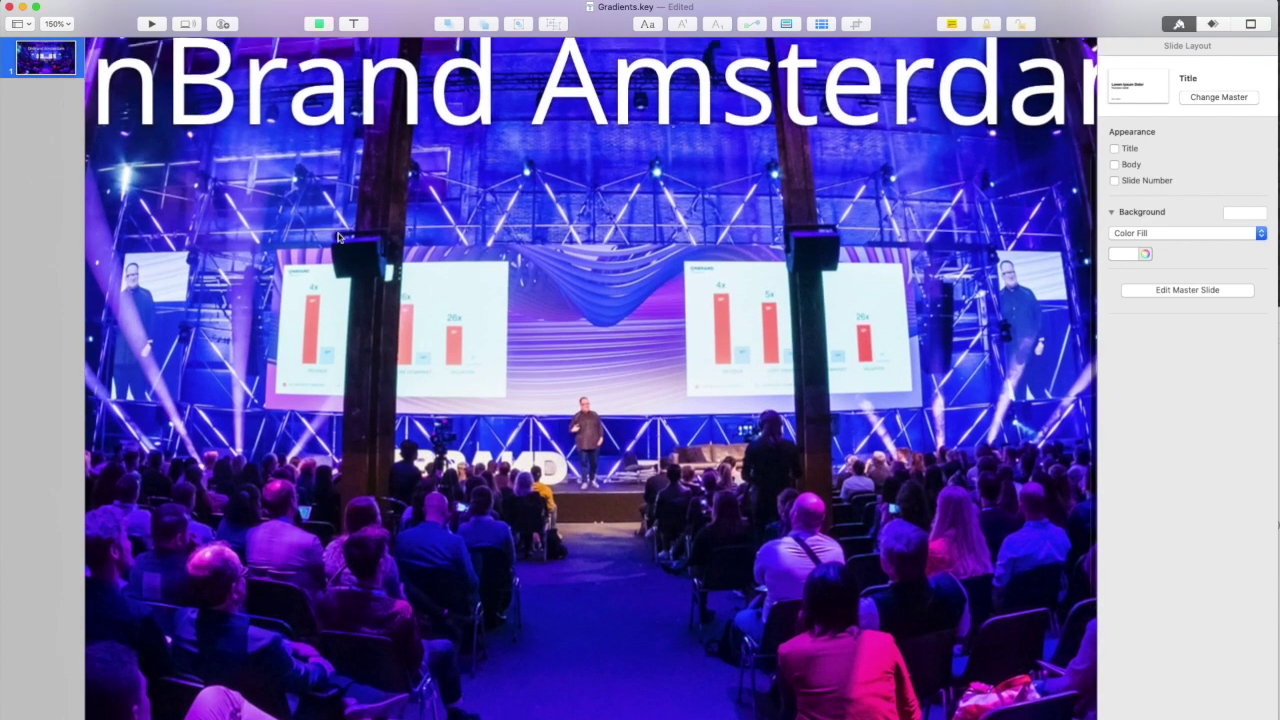
scroll(103, 90, up, 5)
click(57, 23)
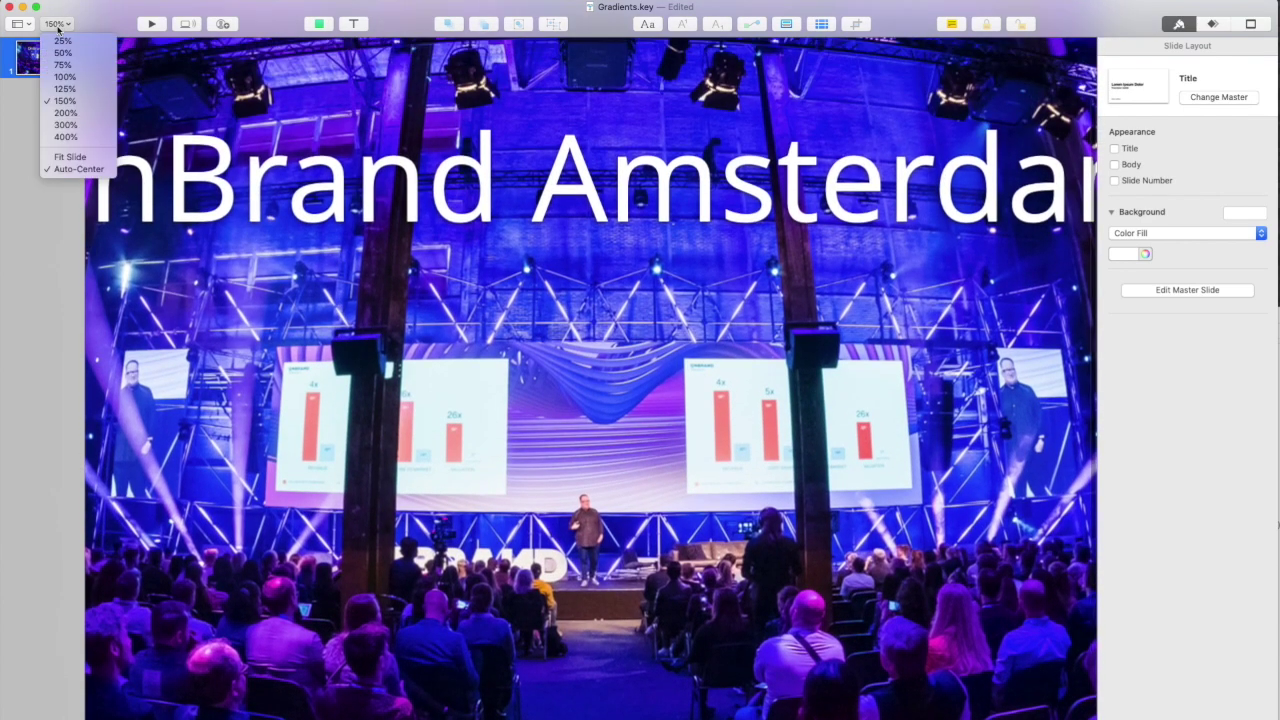
click(65, 112)
scroll(676, 338, up, 3)
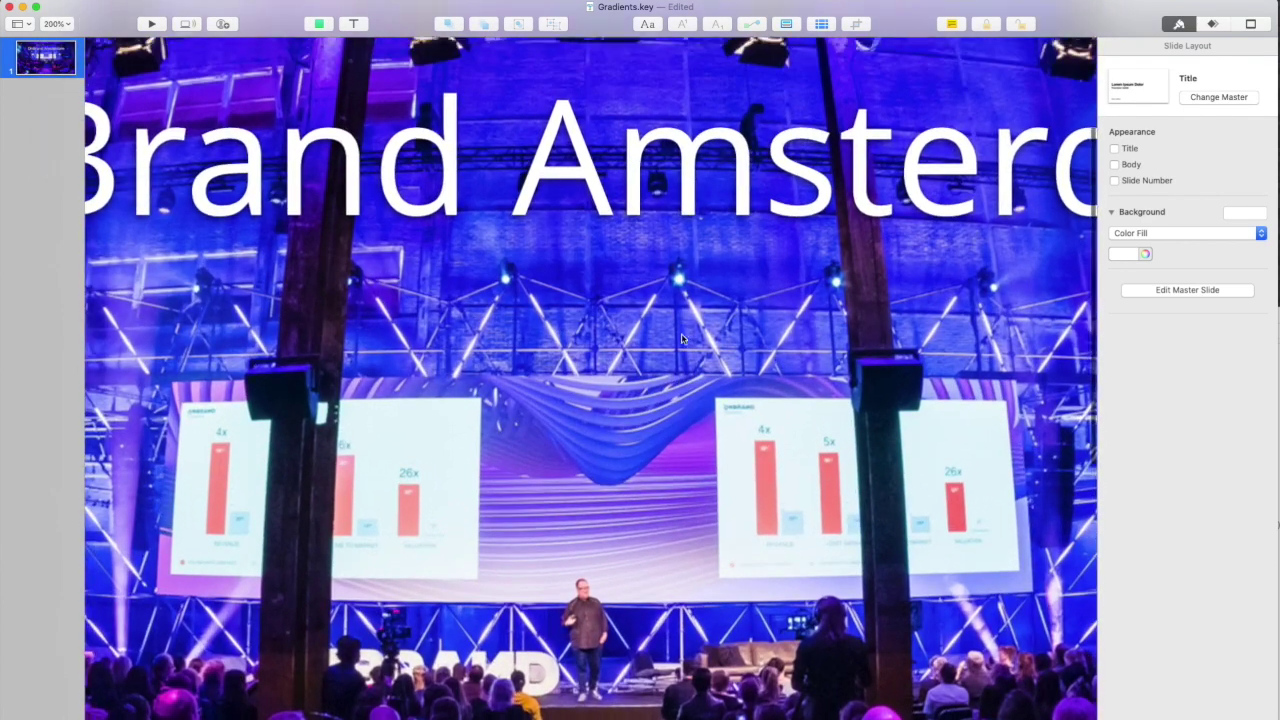
click(913, 183)
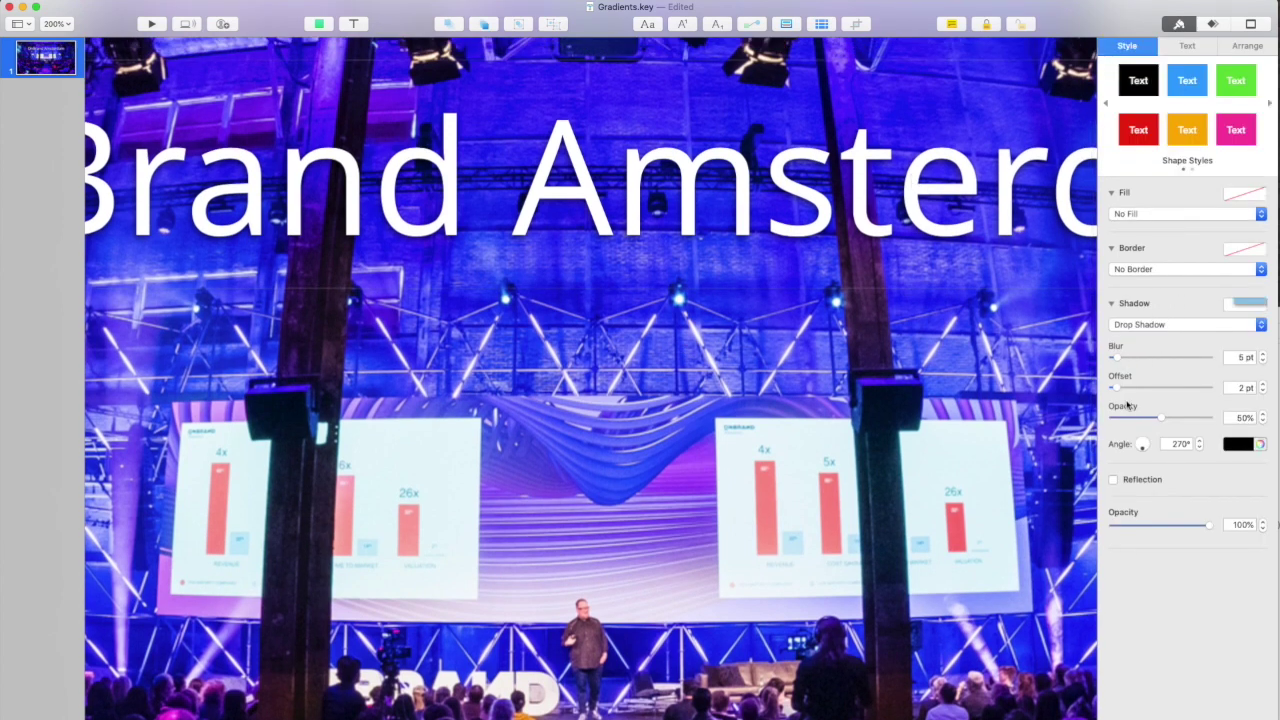
drag(1163, 419, 1219, 425)
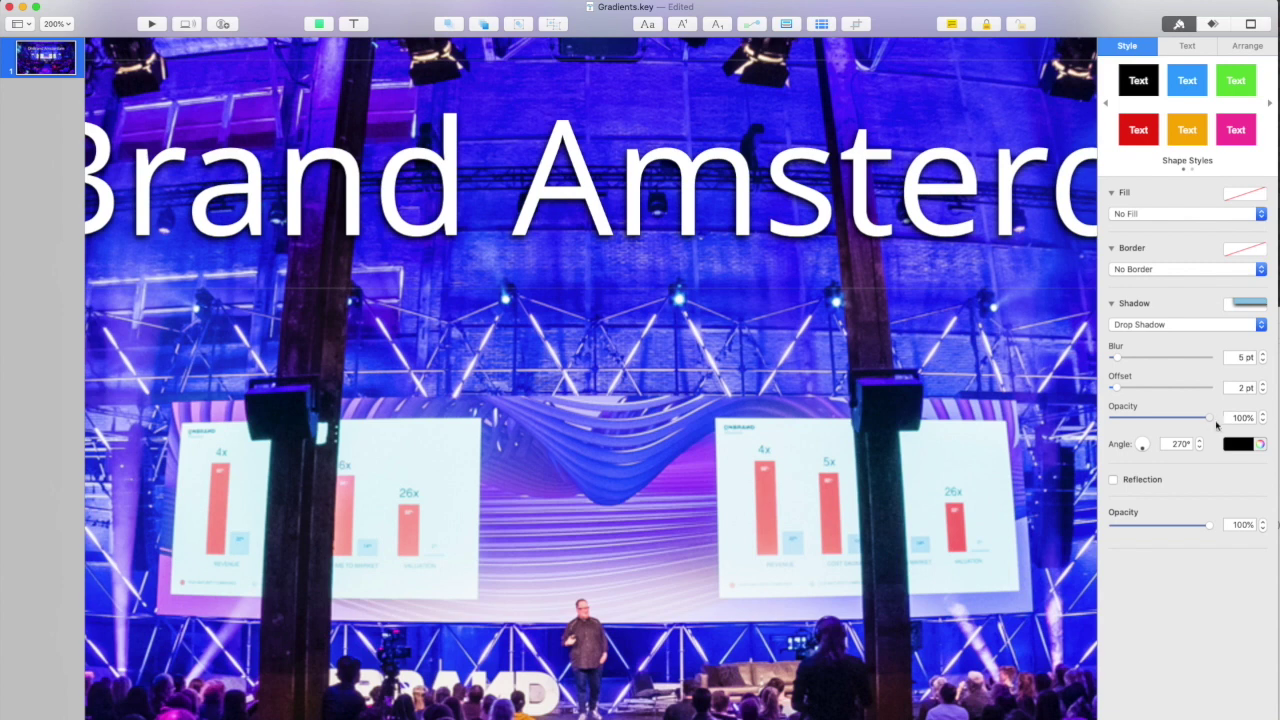
drag(1117, 358, 1135, 360)
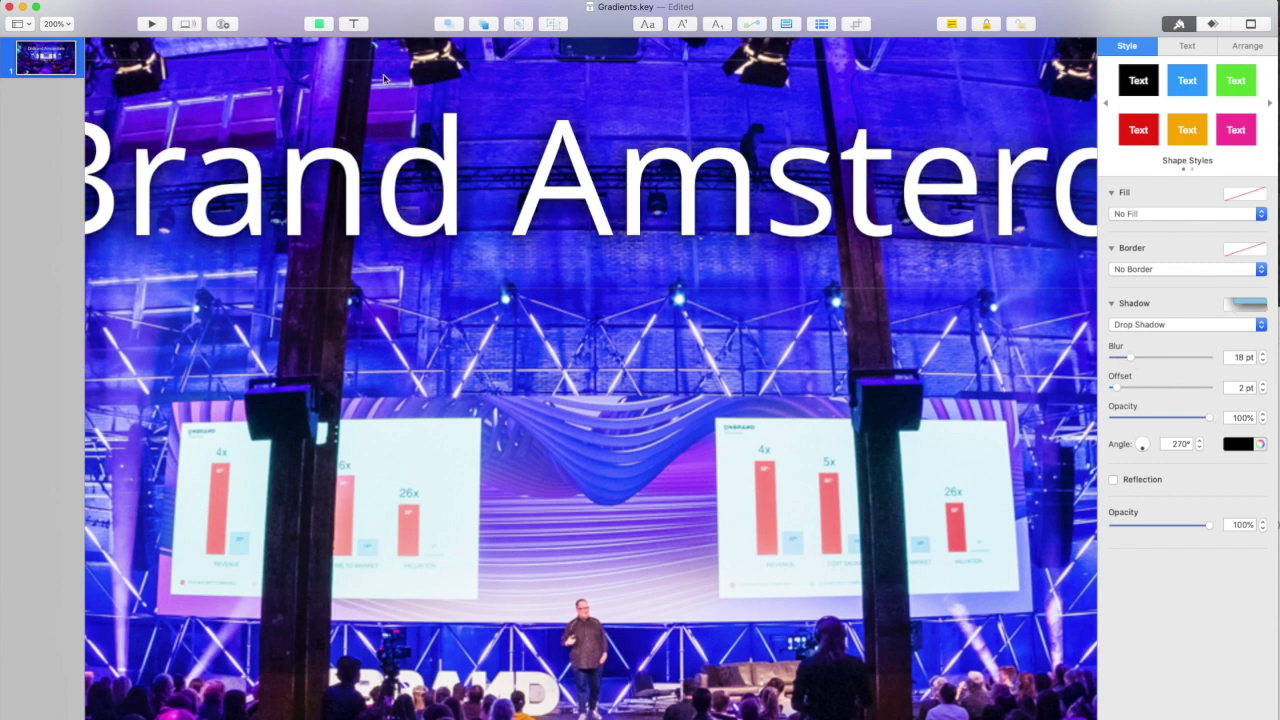
Return to Fit Slide view and reapply the title's shadow option.
click(47, 20)
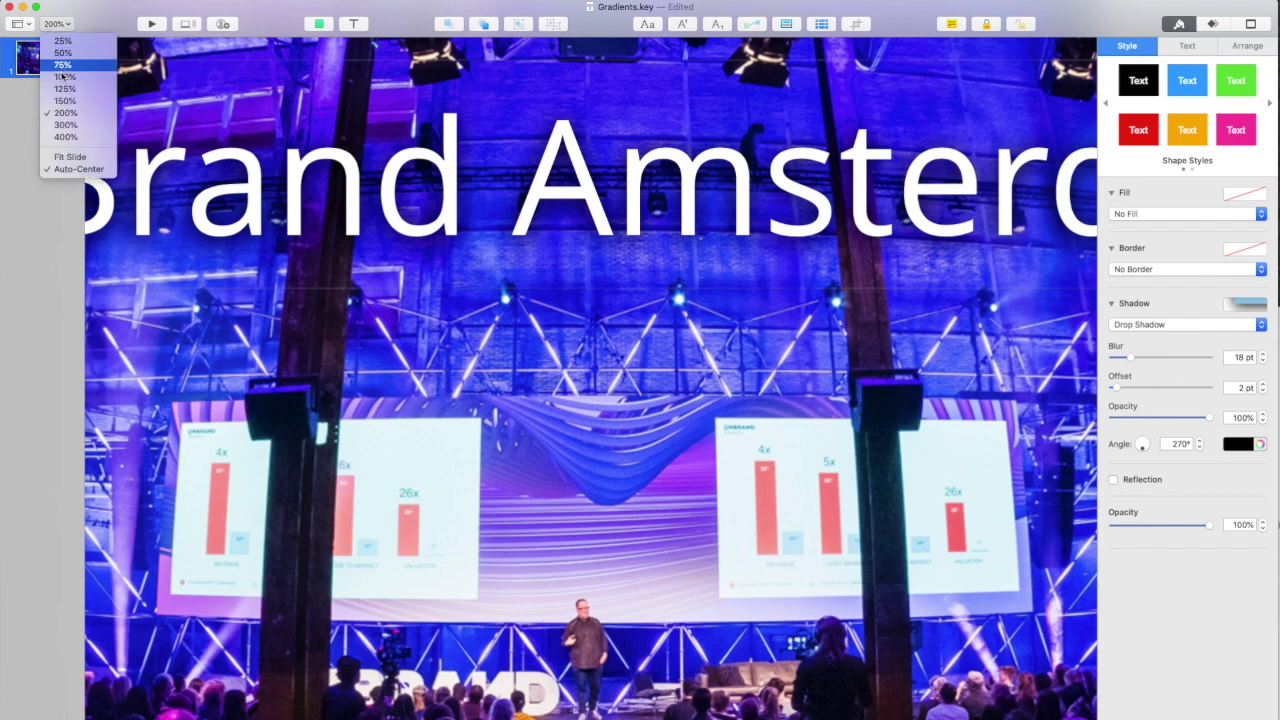
click(70, 157)
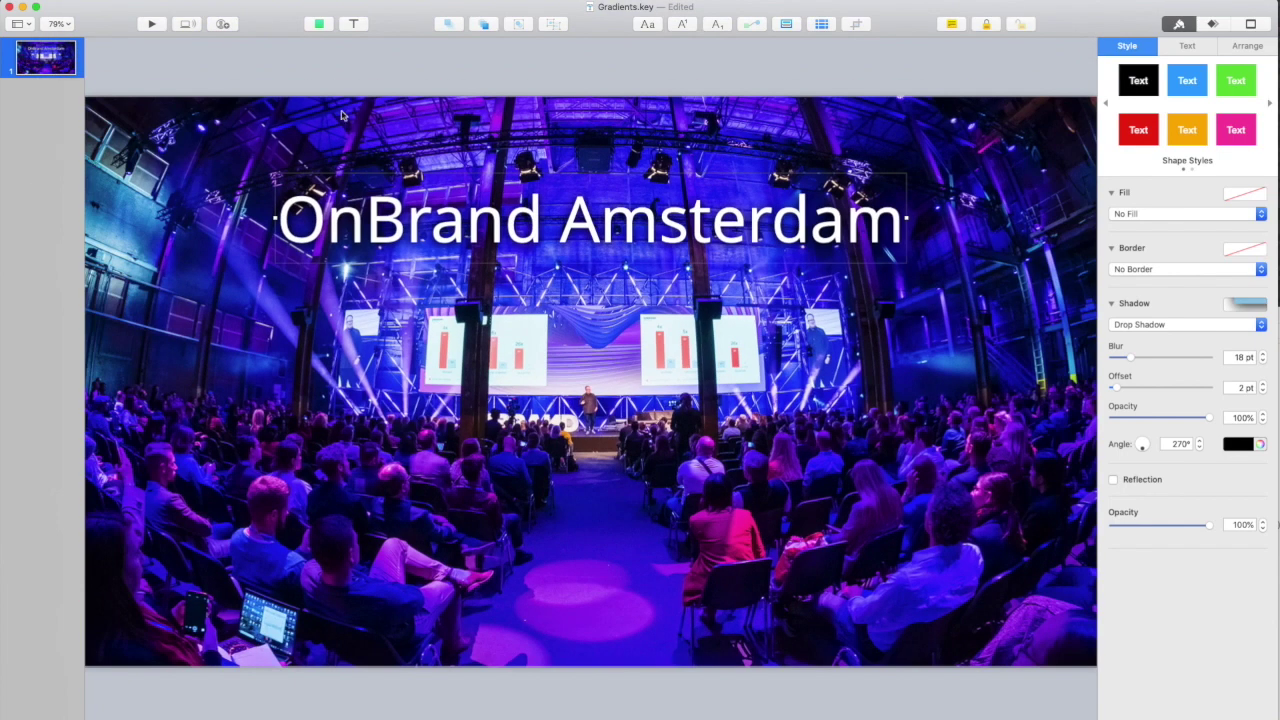
click(502, 232)
click(1131, 325)
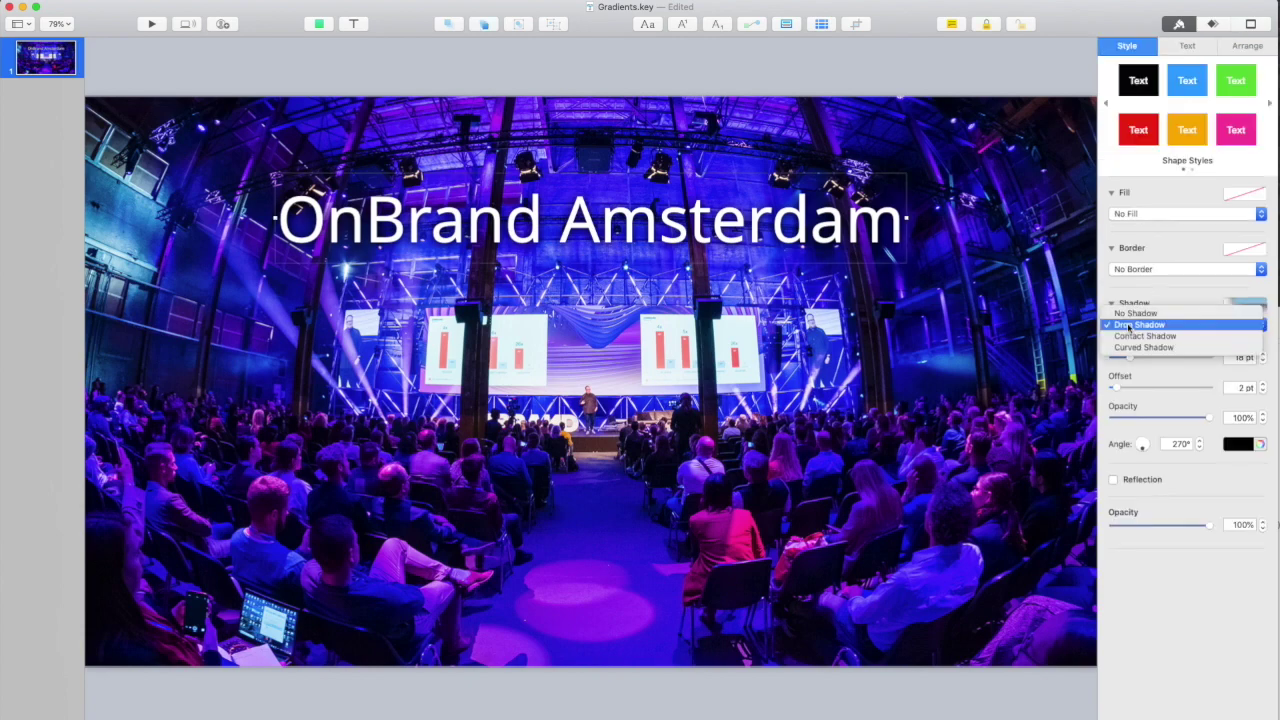
click(1131, 316)
click(383, 80)
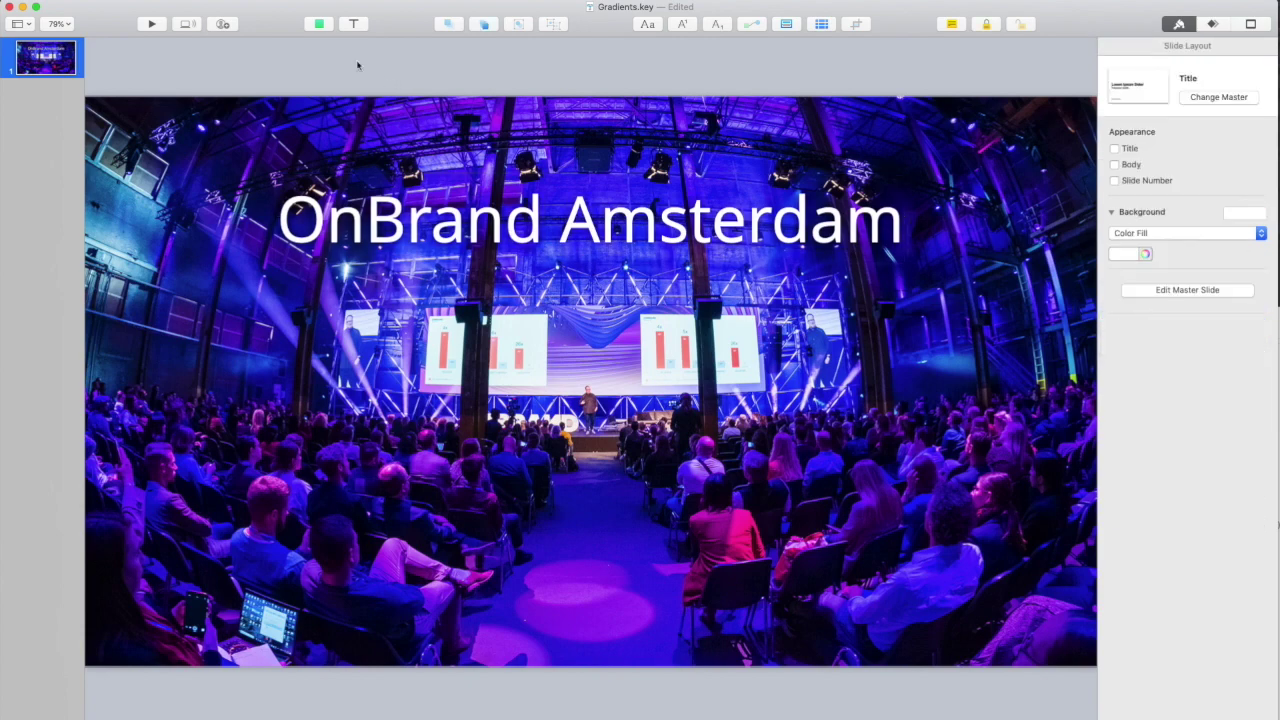
click(319, 23)
click(315, 130)
drag(591, 380, 940, 272)
click(1190, 90)
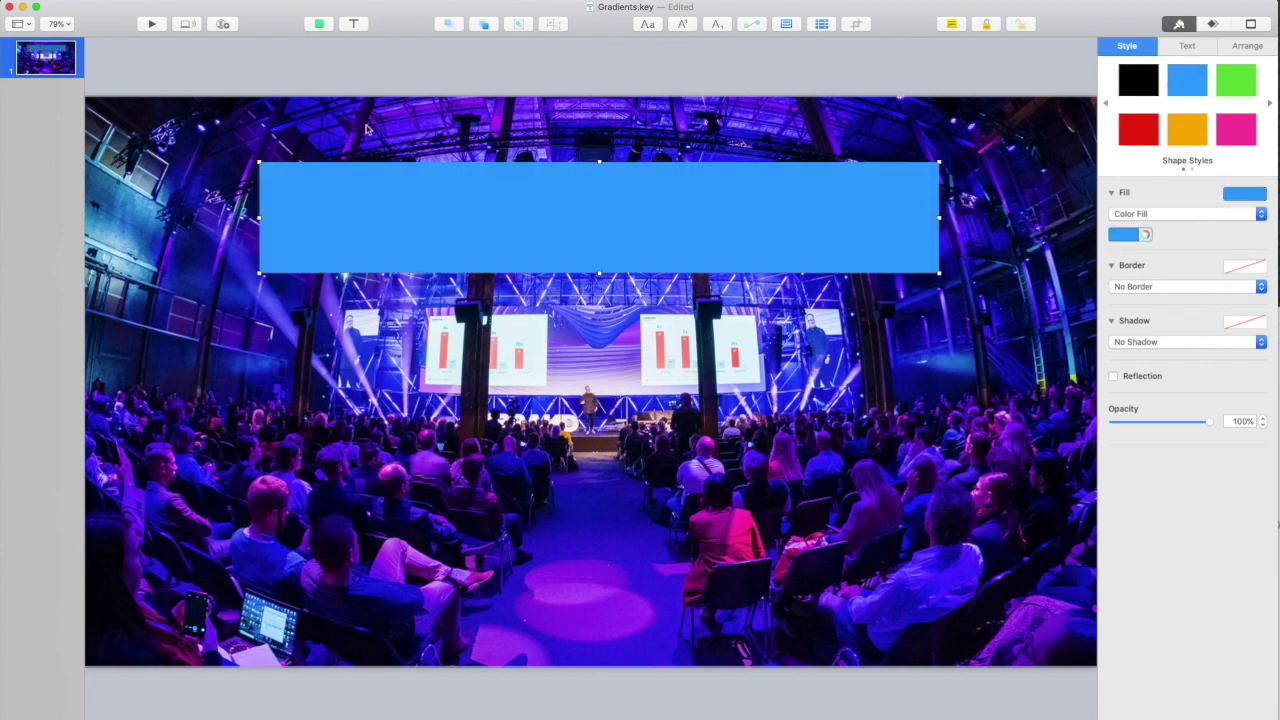
click(336, 78)
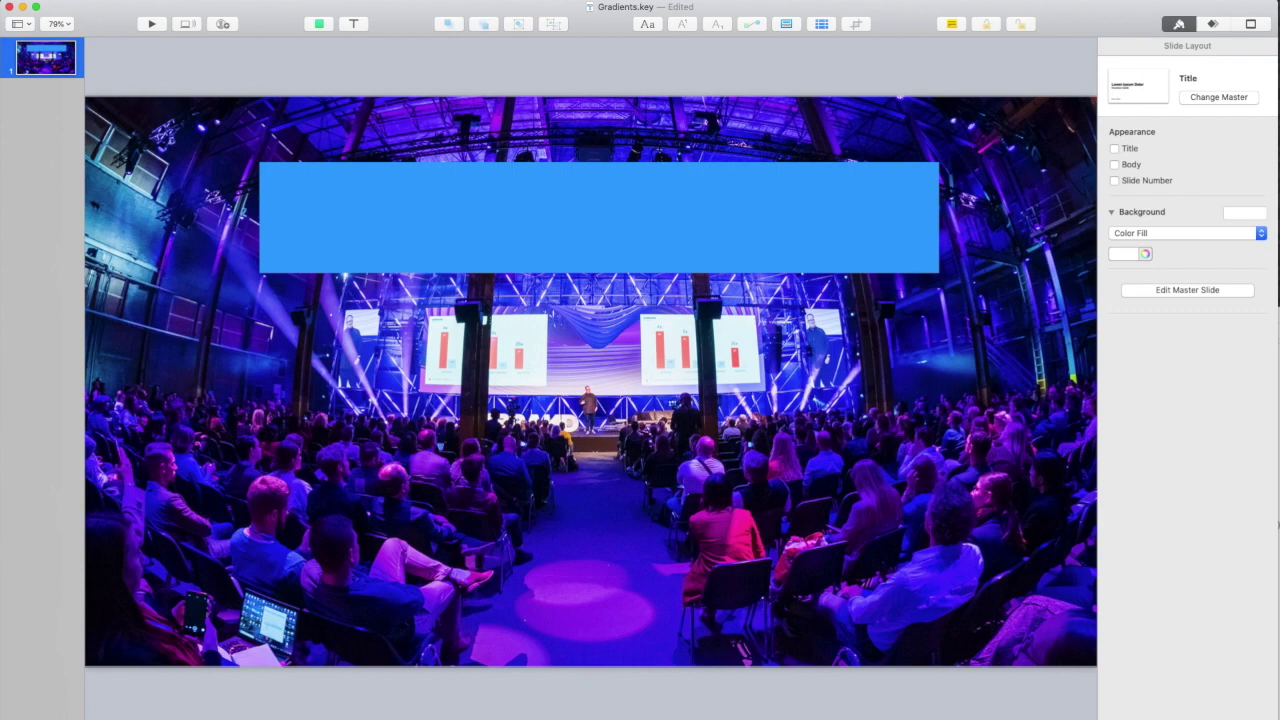
click(324, 221)
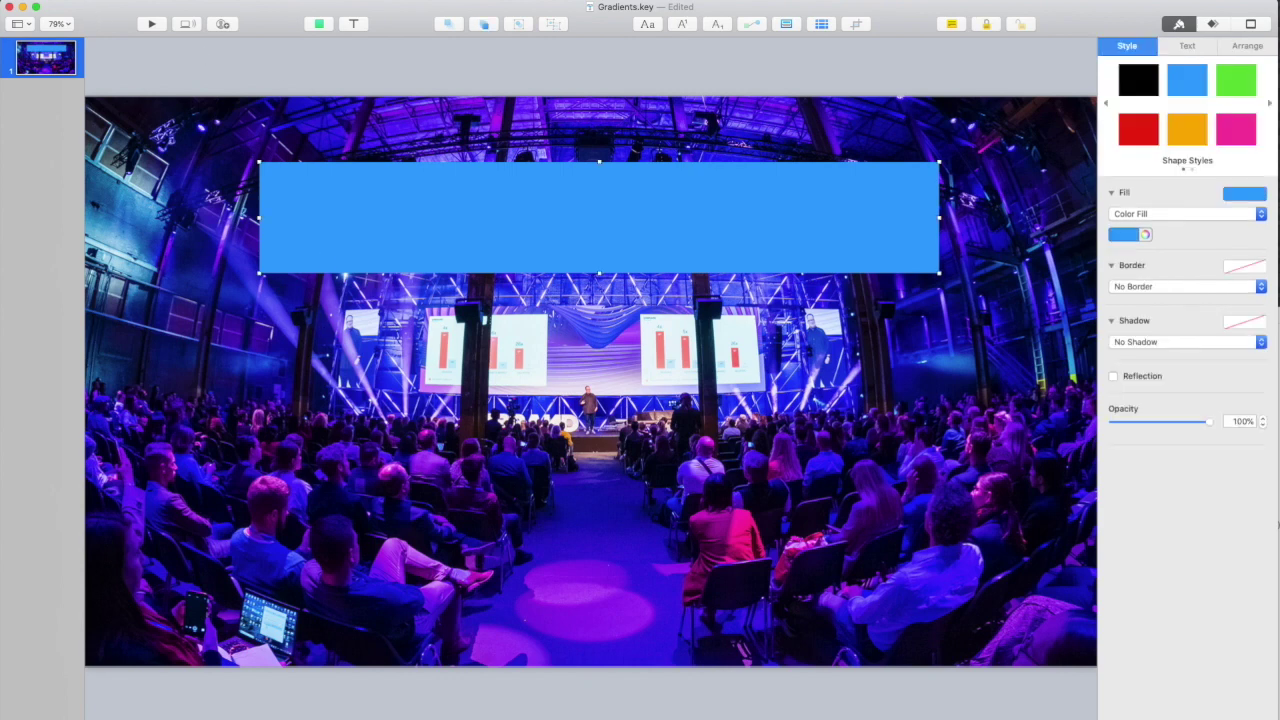
key(super+shift+b)
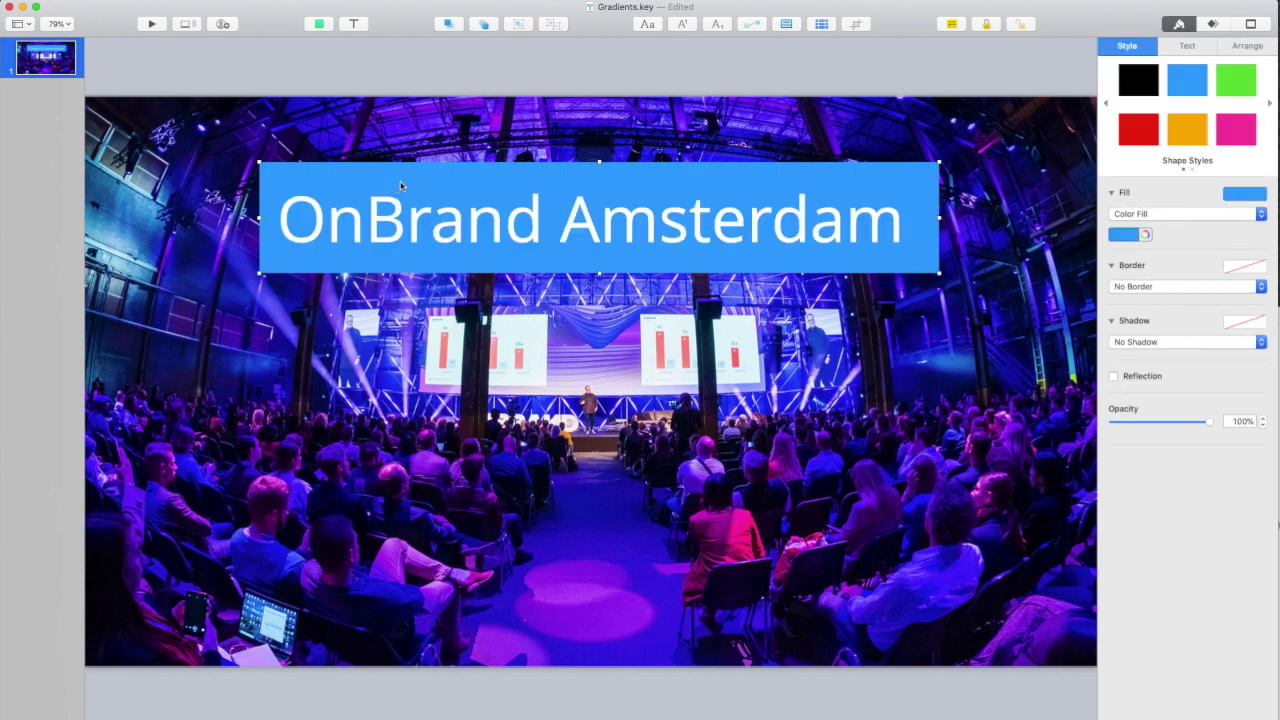
click(397, 183)
drag(925, 210, 917, 211)
click(627, 92)
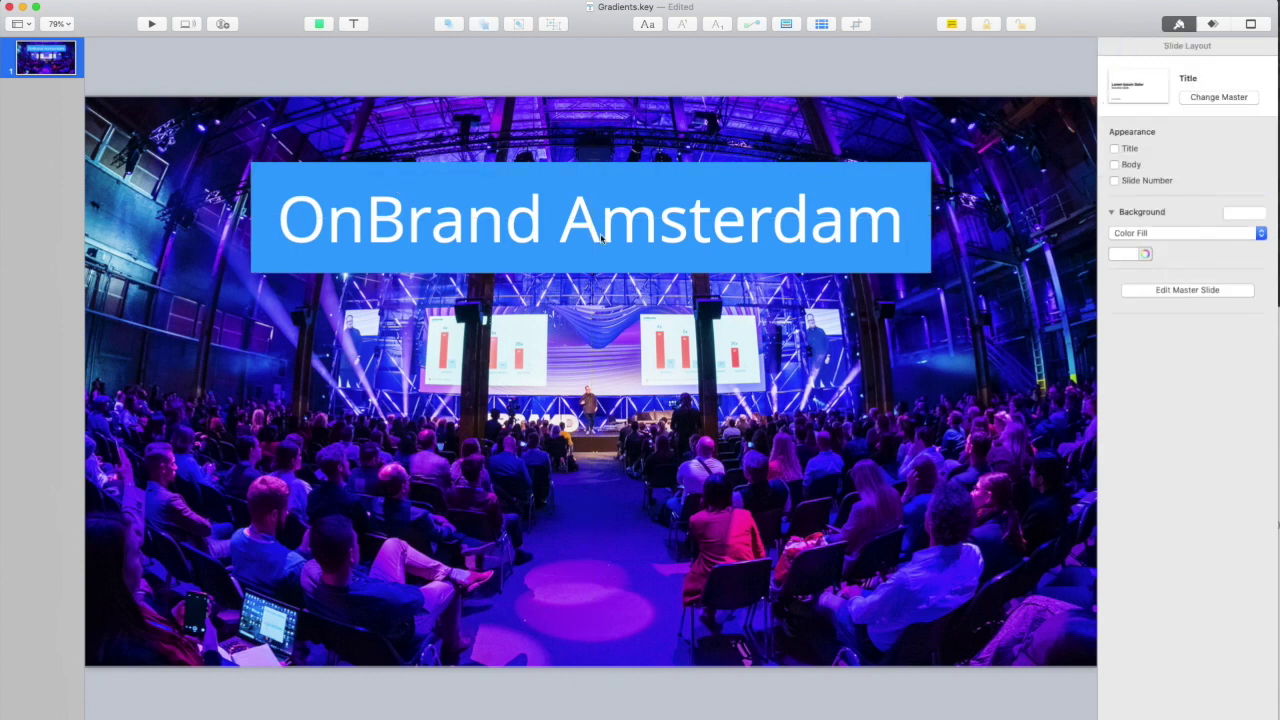
click(861, 167)
key(Delete)
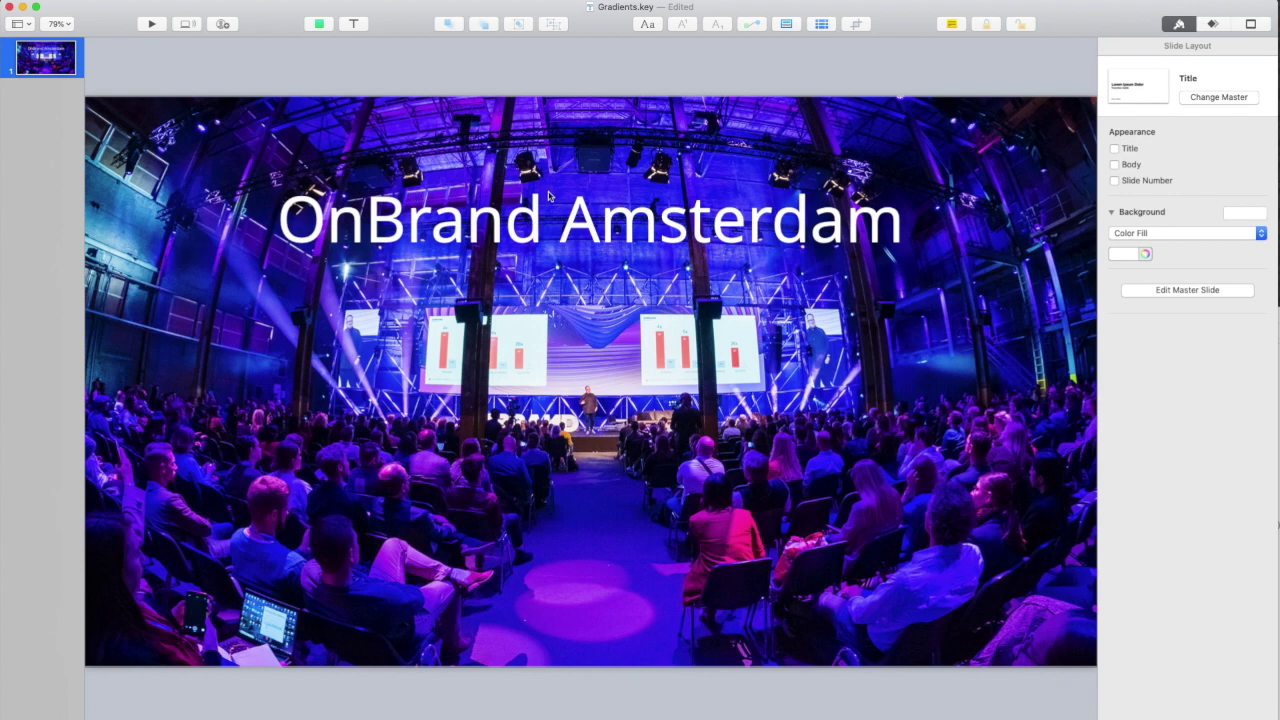
Insert a square, stretch it into a black full-width bar at the top, and send it behind the title.
click(320, 24)
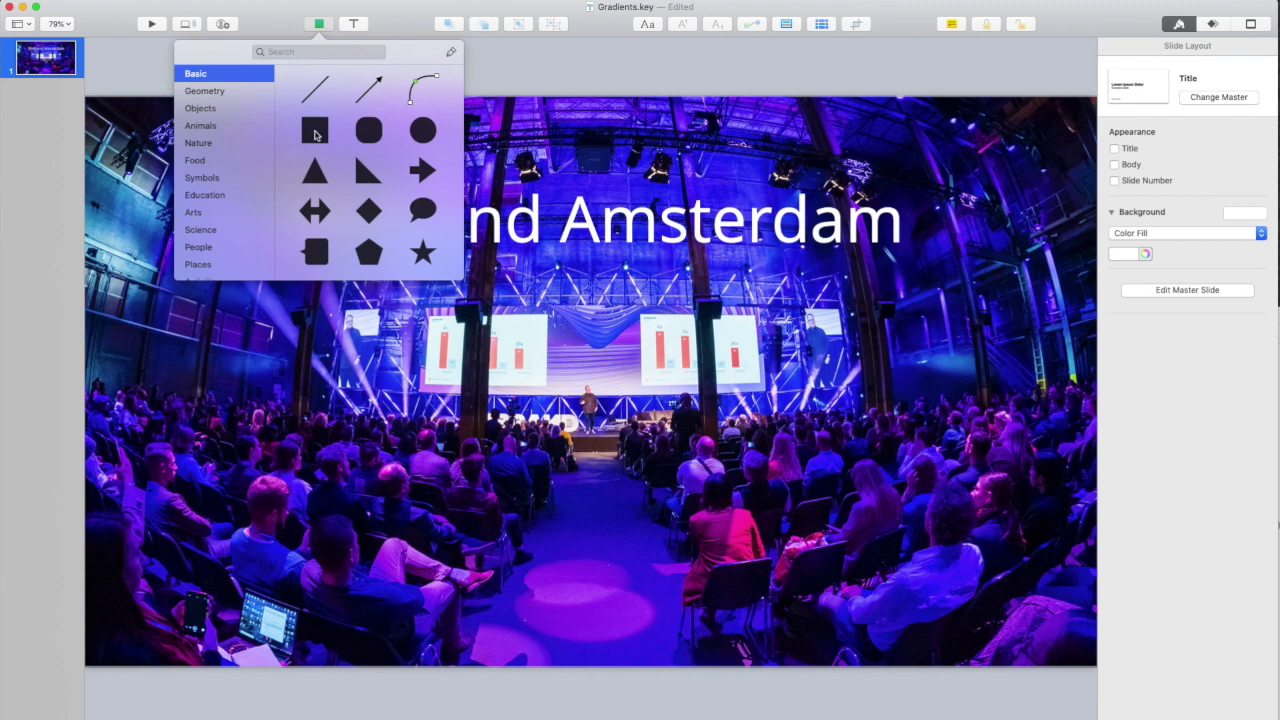
click(315, 135)
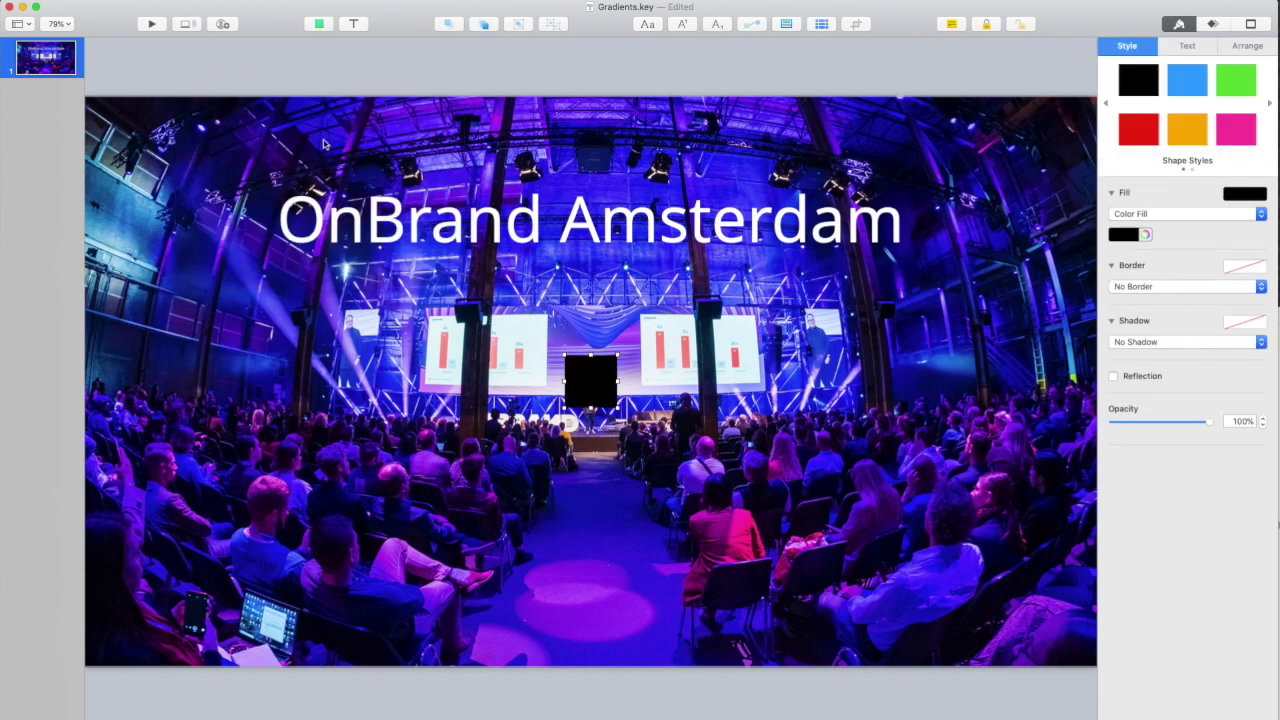
drag(580, 383, 1096, 331)
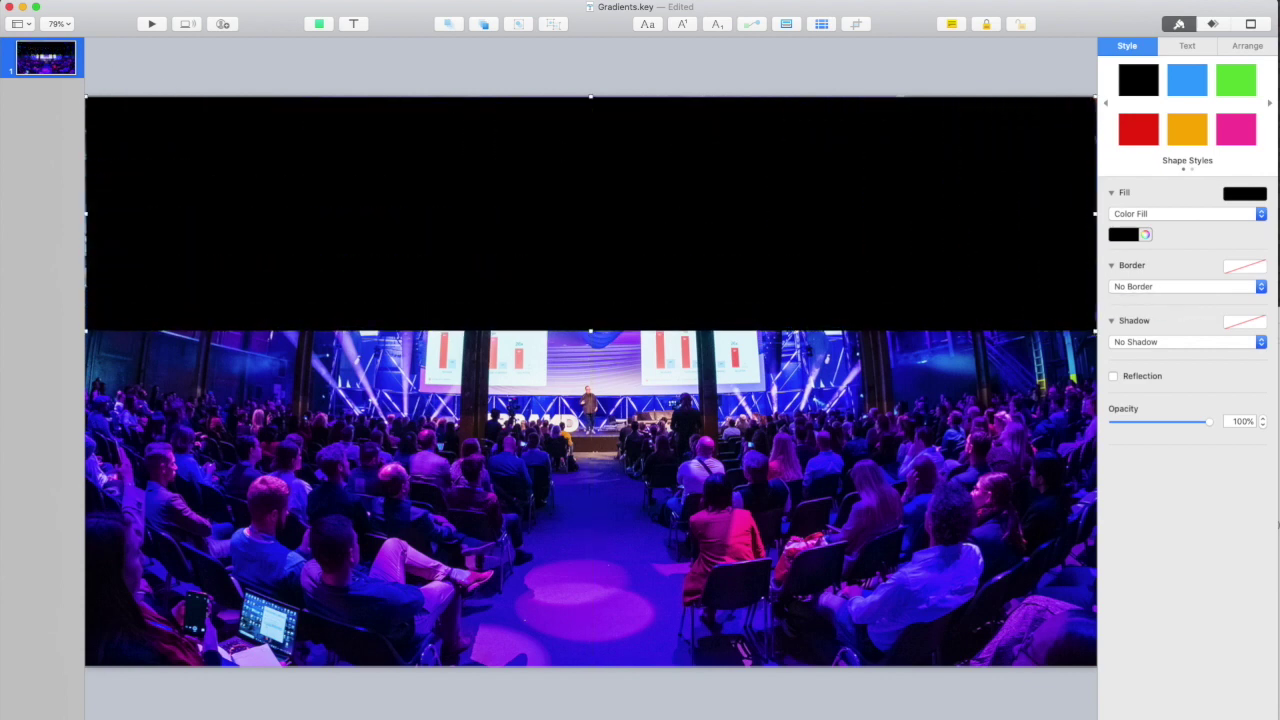
key(super+shift+b)
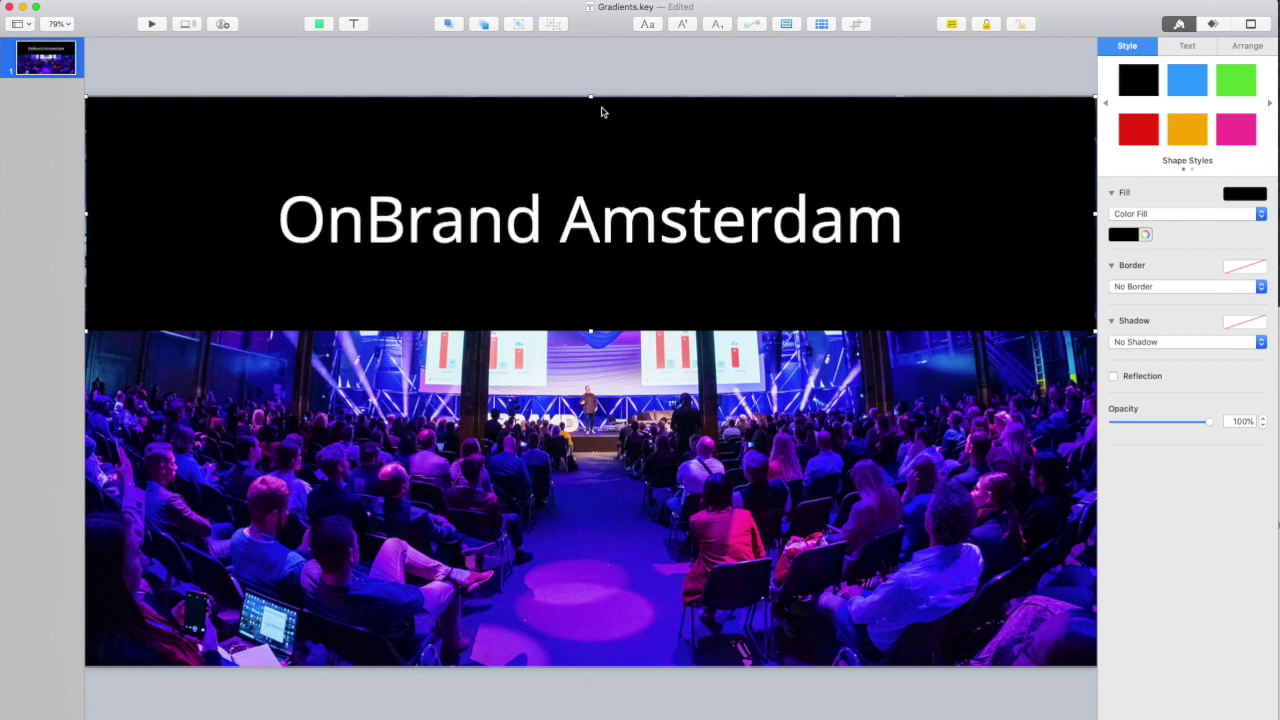
click(581, 72)
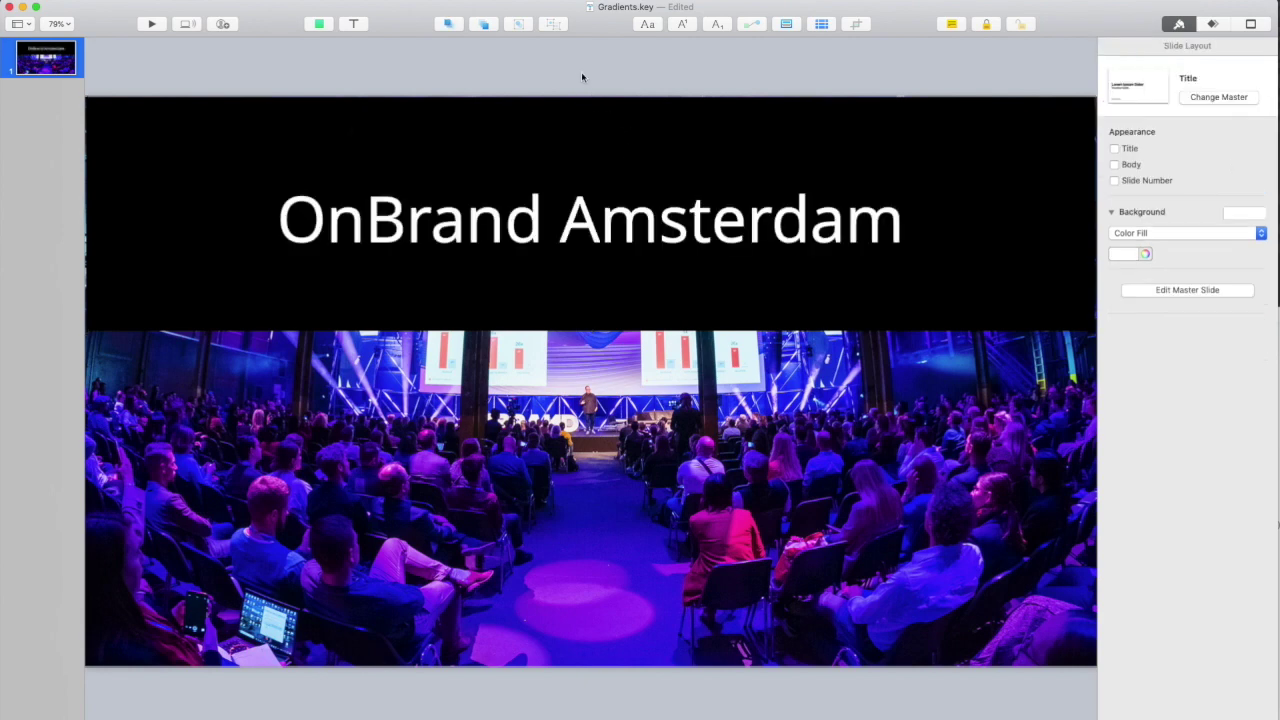
click(764, 133)
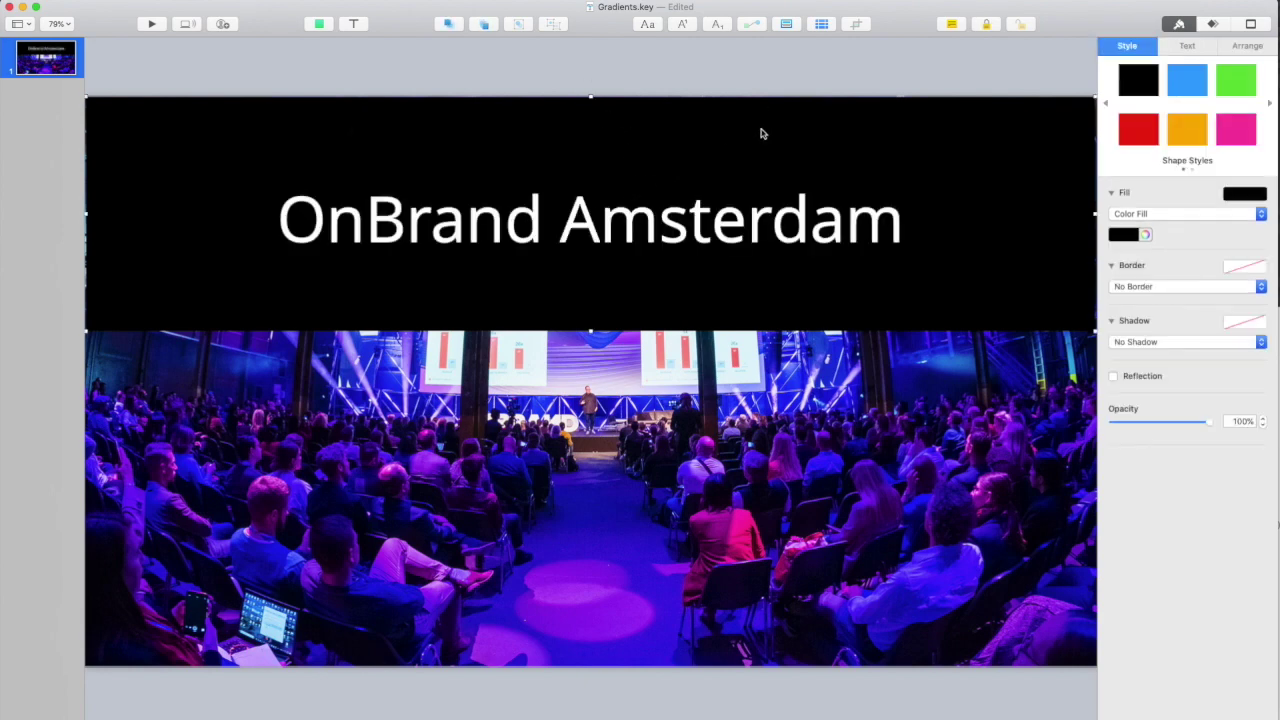
Switch the black band to a gradient fill and widen it slightly.
click(1158, 216)
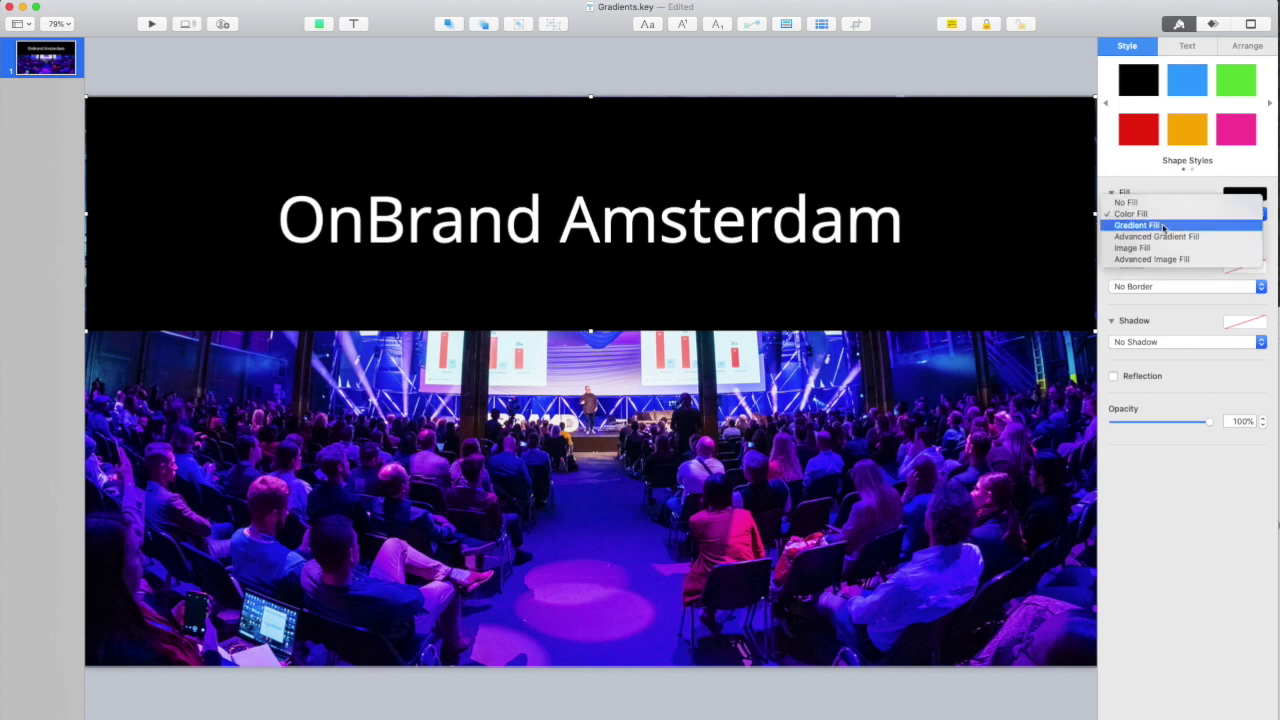
click(1165, 226)
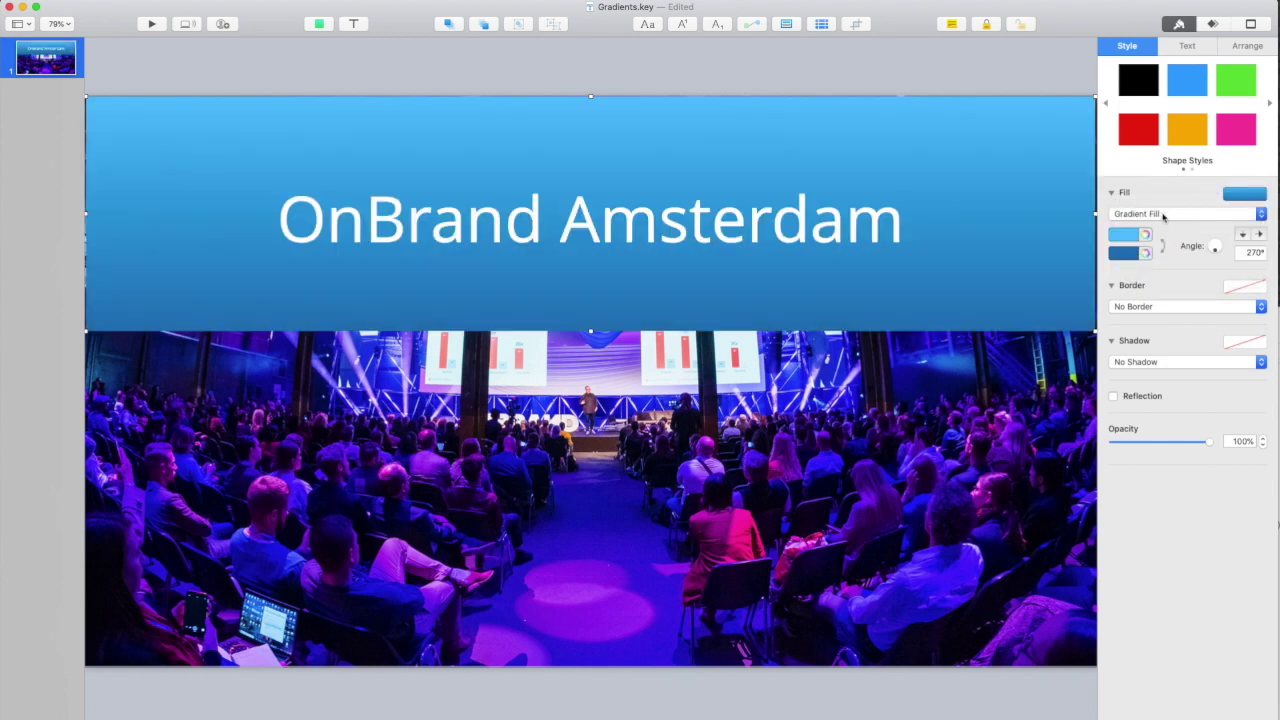
drag(1093, 214, 1097, 214)
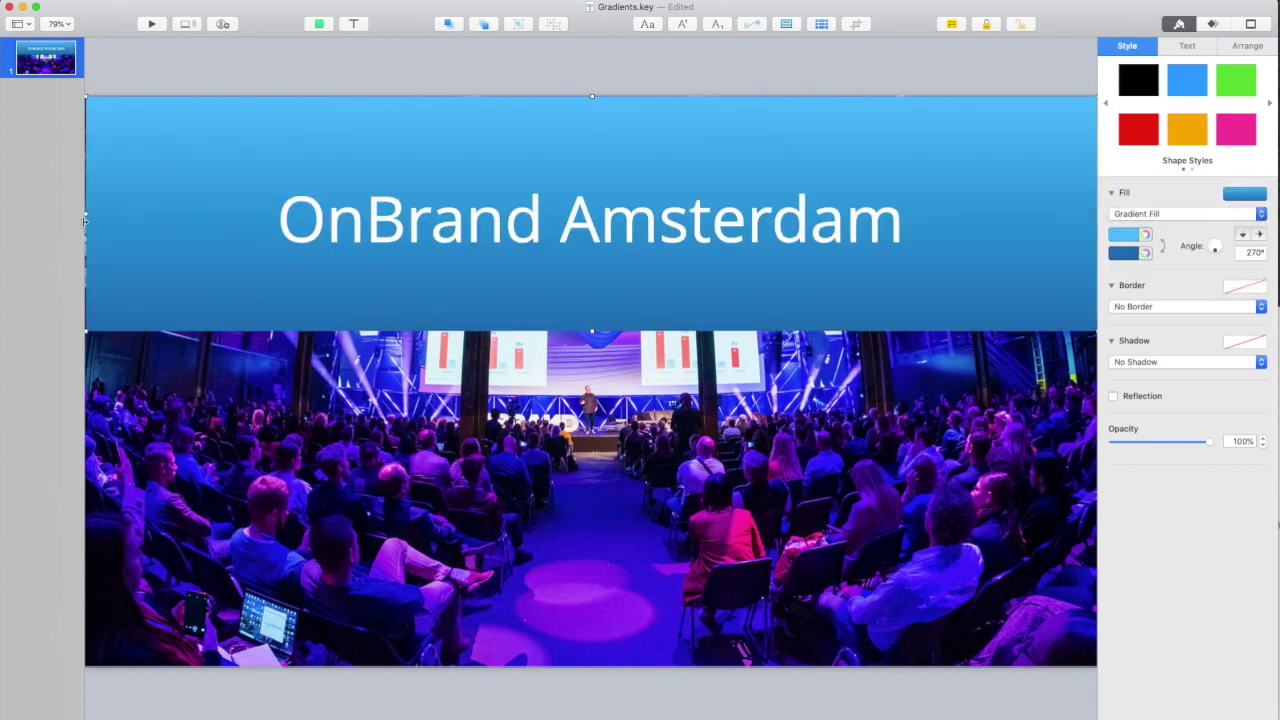
drag(86, 213, 85, 213)
Set both the top and bottom gradient colours to black.
click(1134, 235)
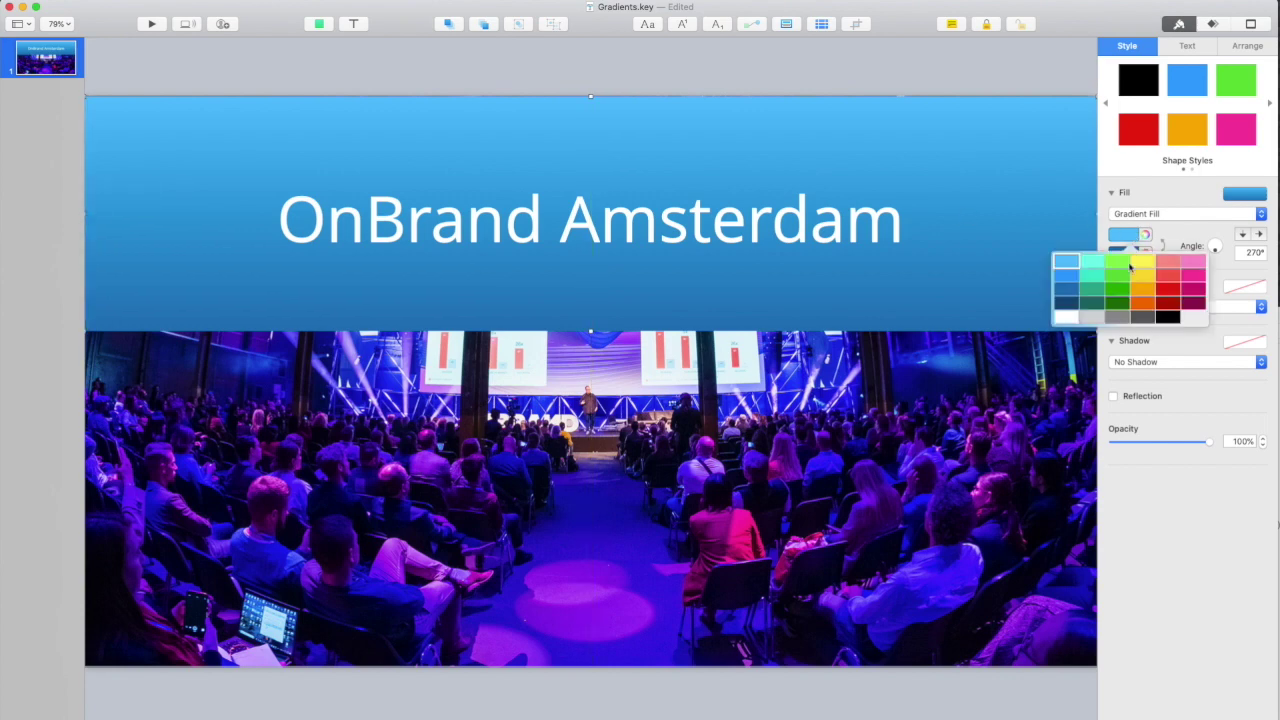
click(1170, 318)
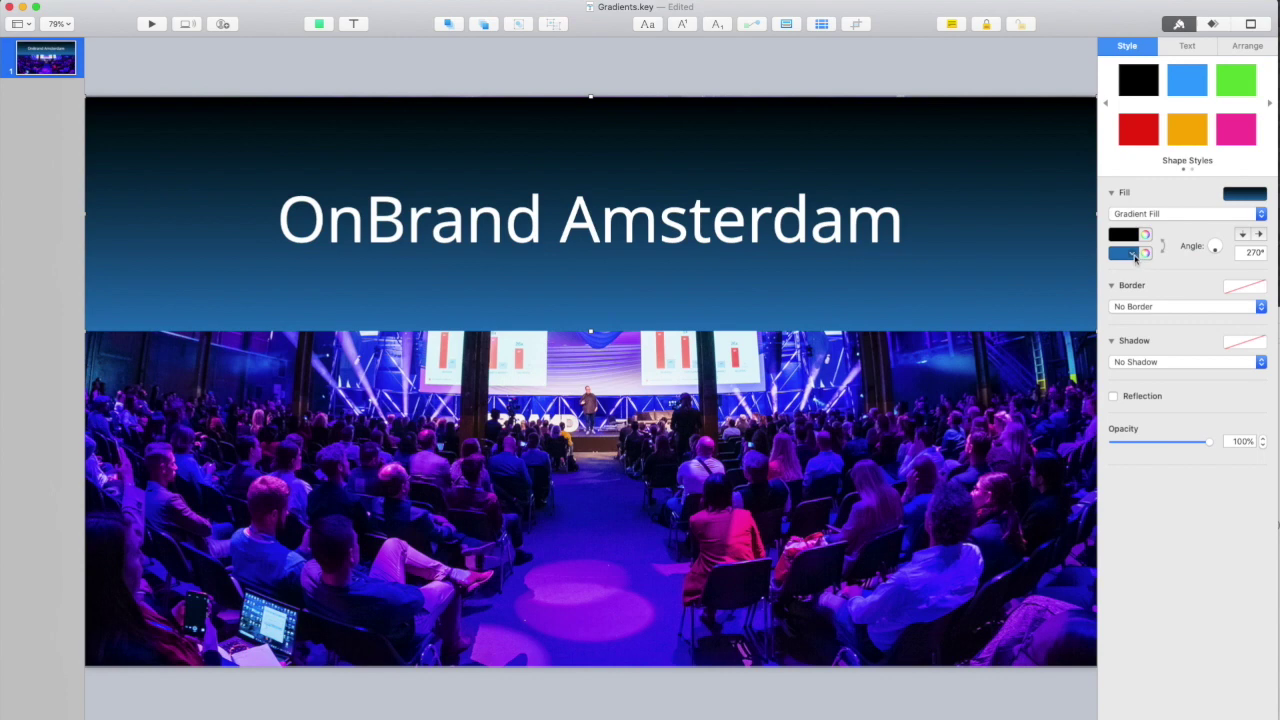
click(1132, 254)
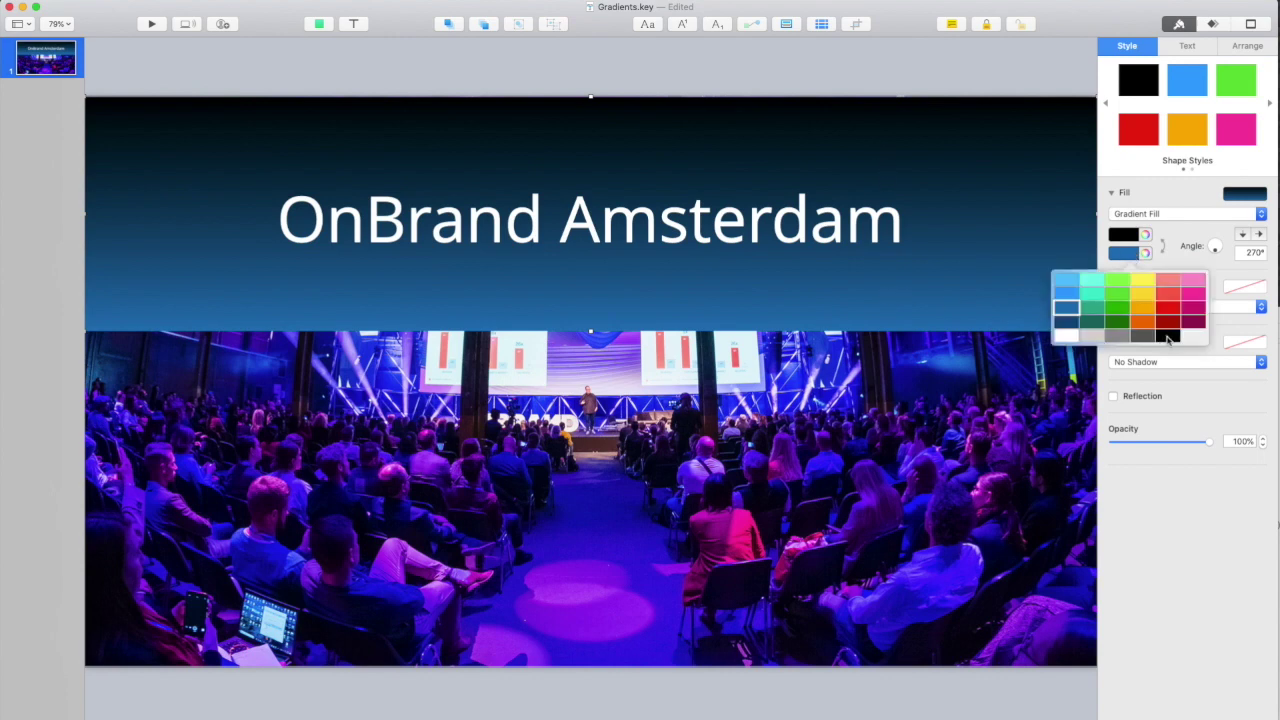
click(1167, 336)
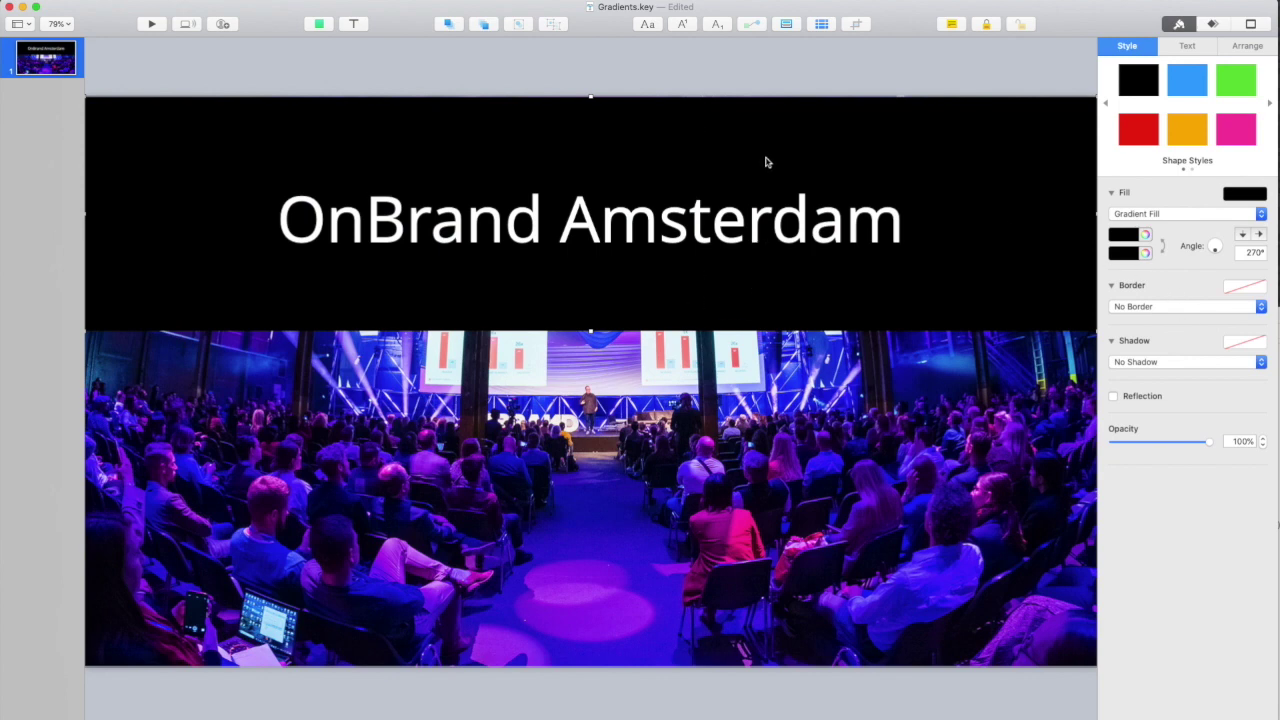
Set the bottom gradient colour to black at 0% opacity in the Colors window.
click(1146, 254)
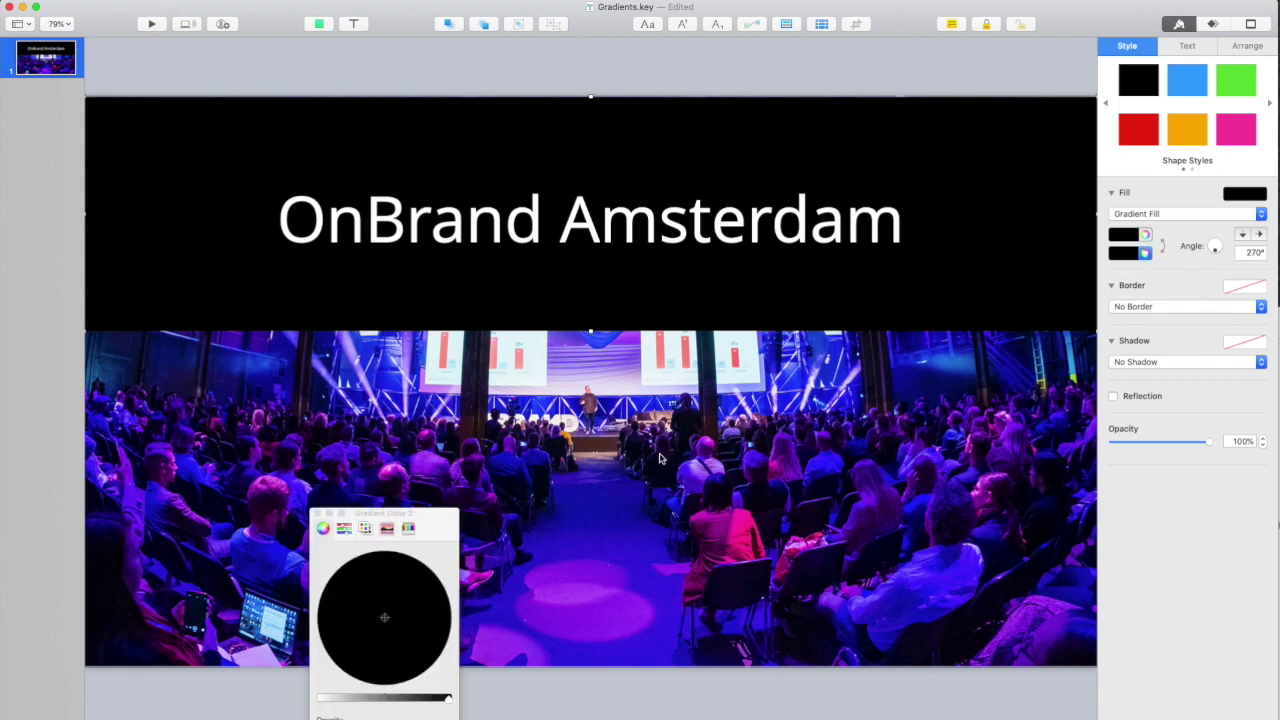
drag(429, 521, 1132, 321)
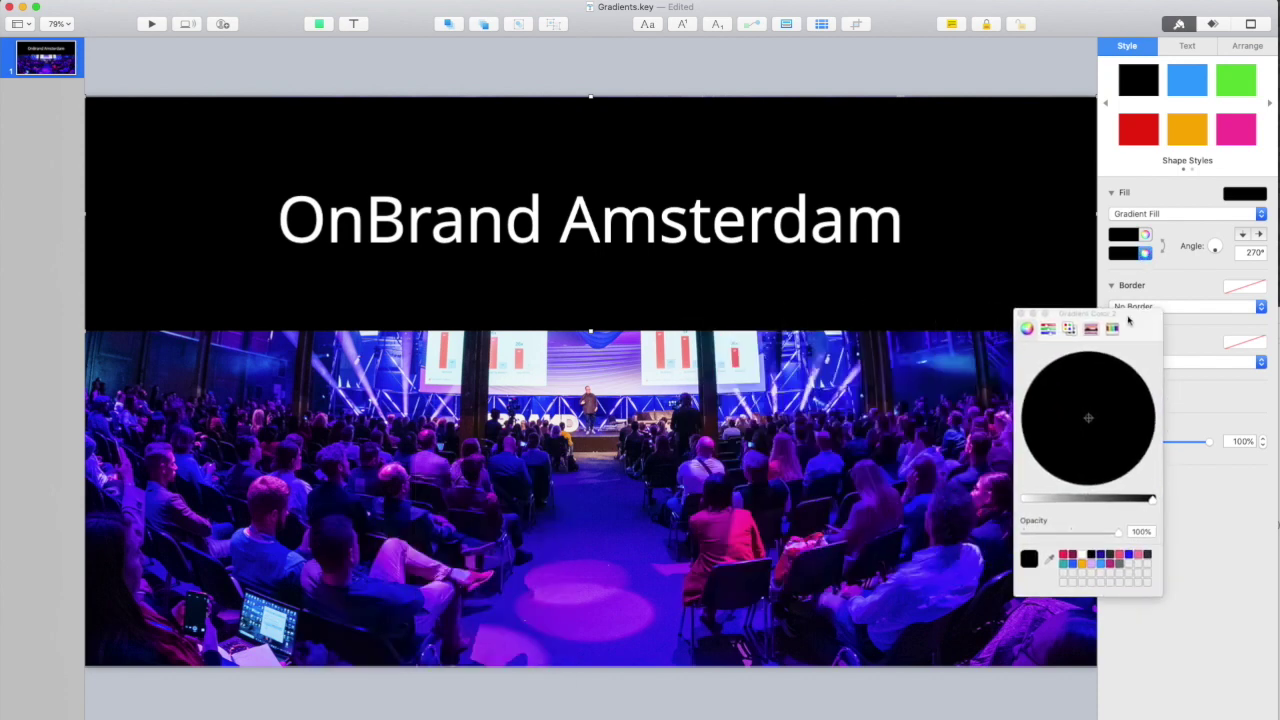
click(1124, 254)
click(1116, 288)
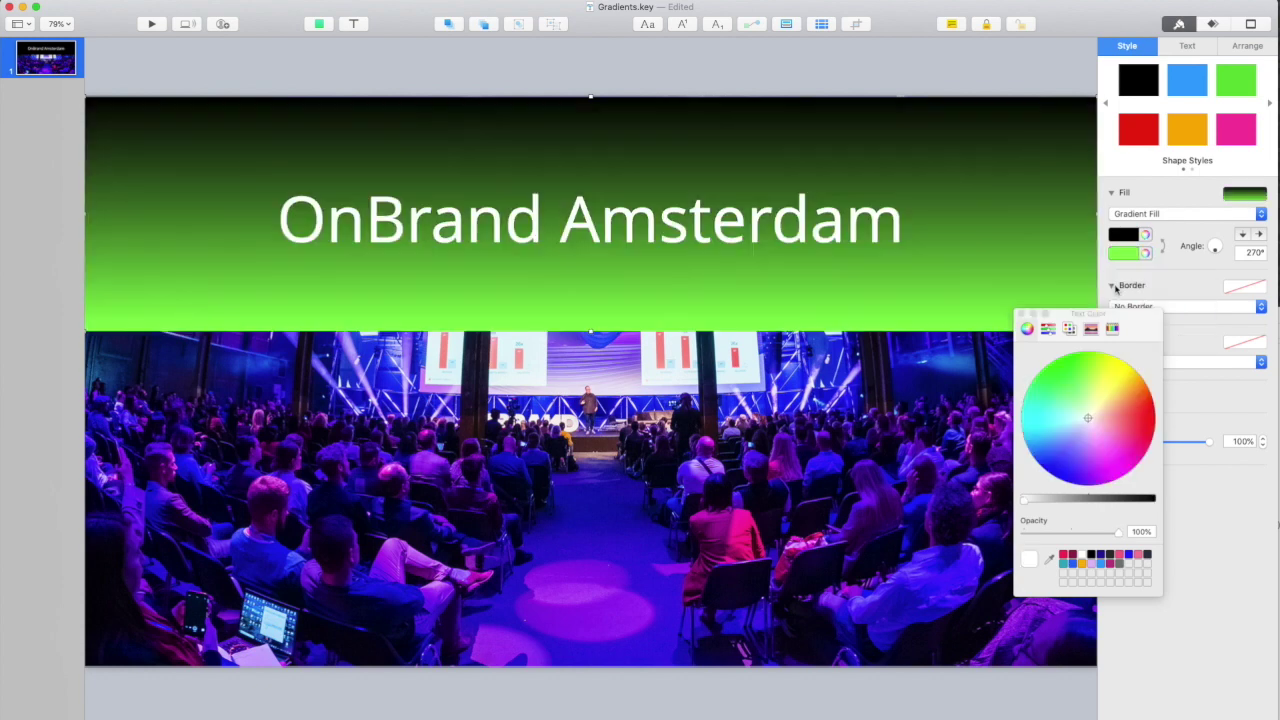
click(1134, 256)
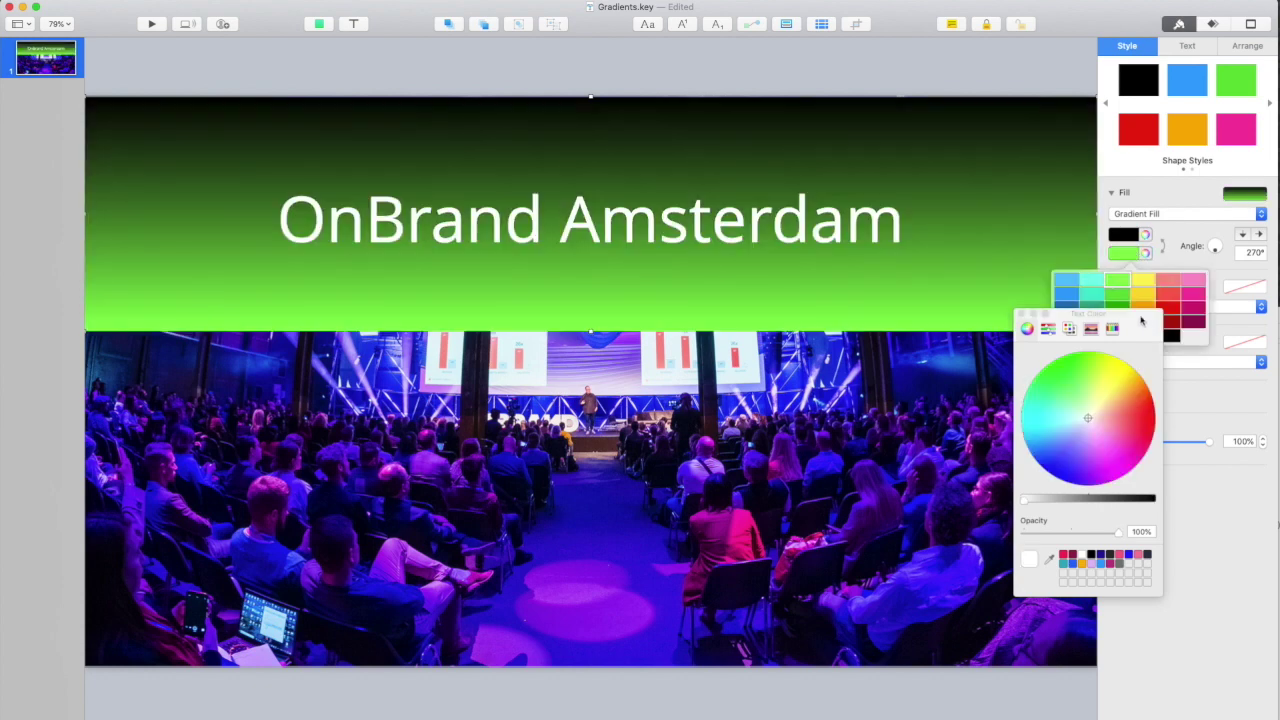
click(1171, 336)
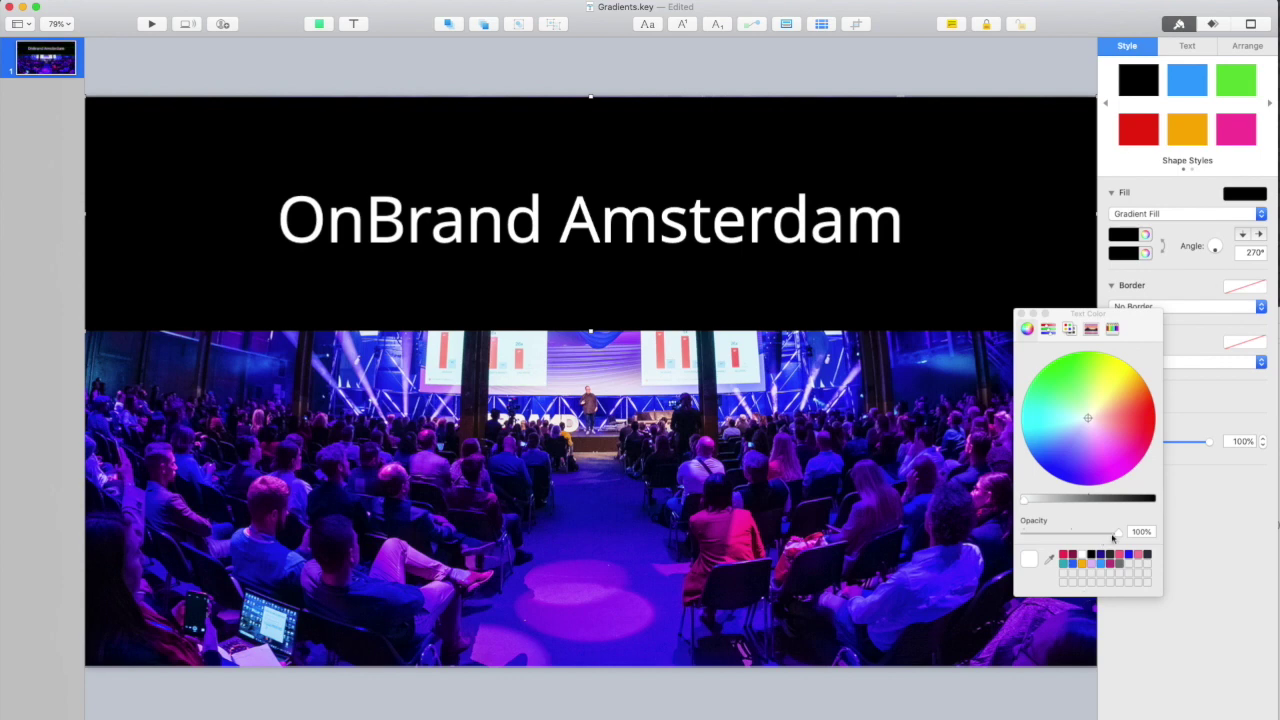
drag(1120, 534, 962, 542)
click(1146, 253)
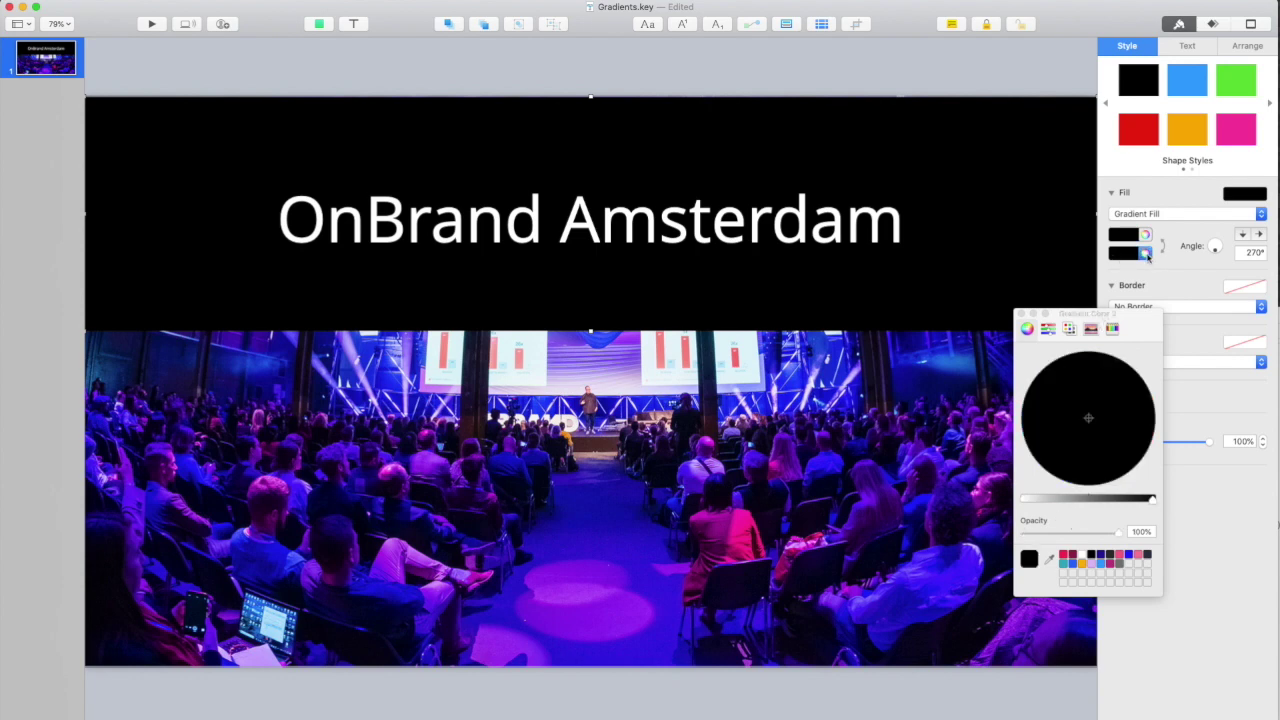
drag(1119, 535, 983, 541)
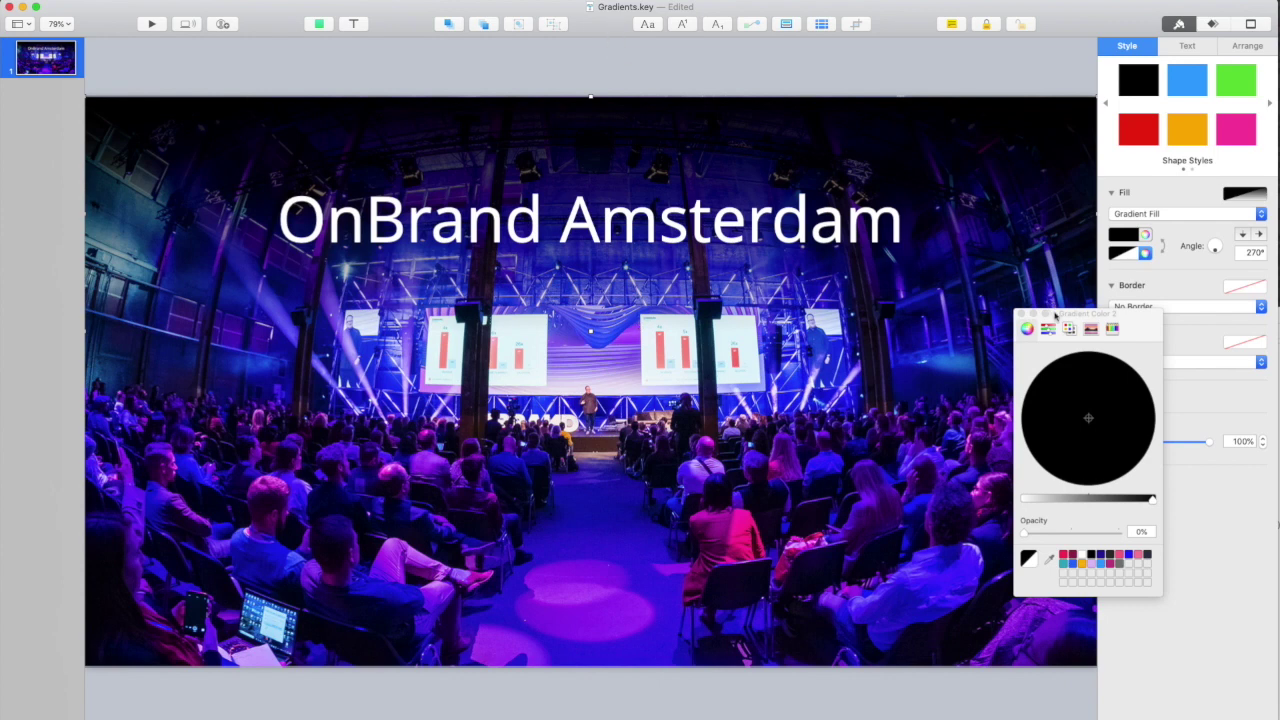
Lower the top gradient colour's opacity to 75%, then reselect the overlay.
drag(1056, 313, 1090, 305)
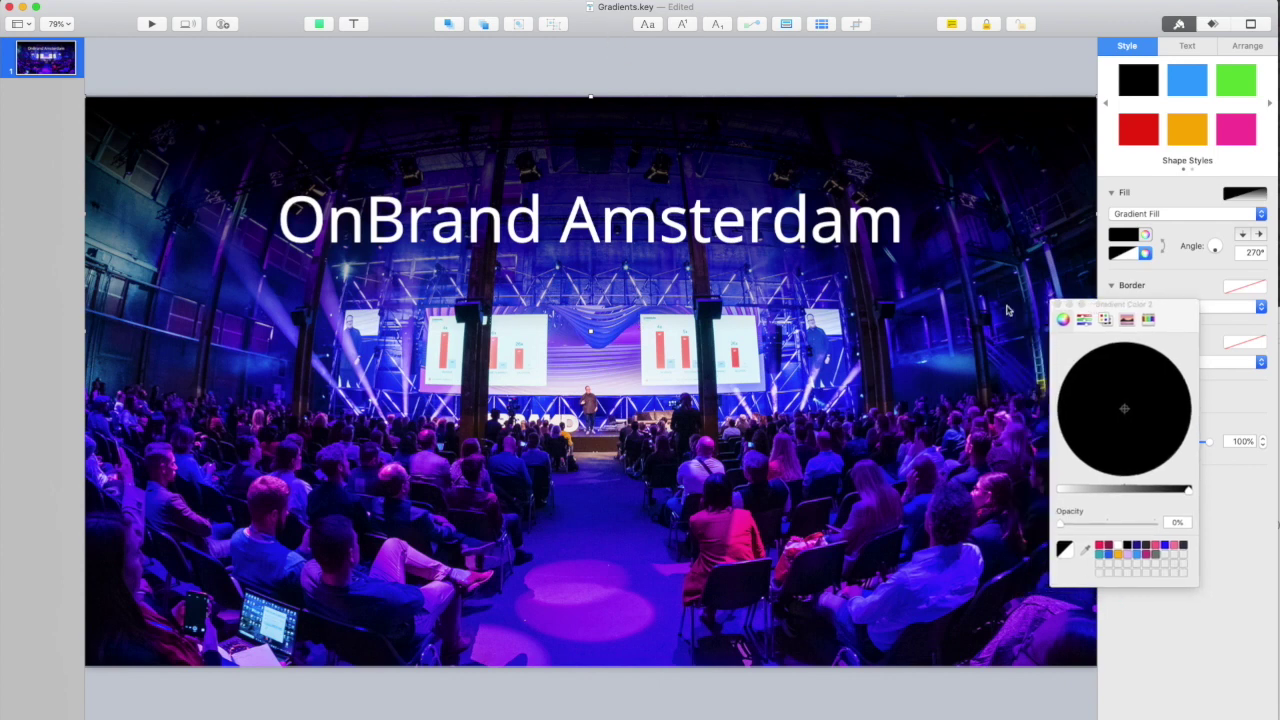
click(1145, 234)
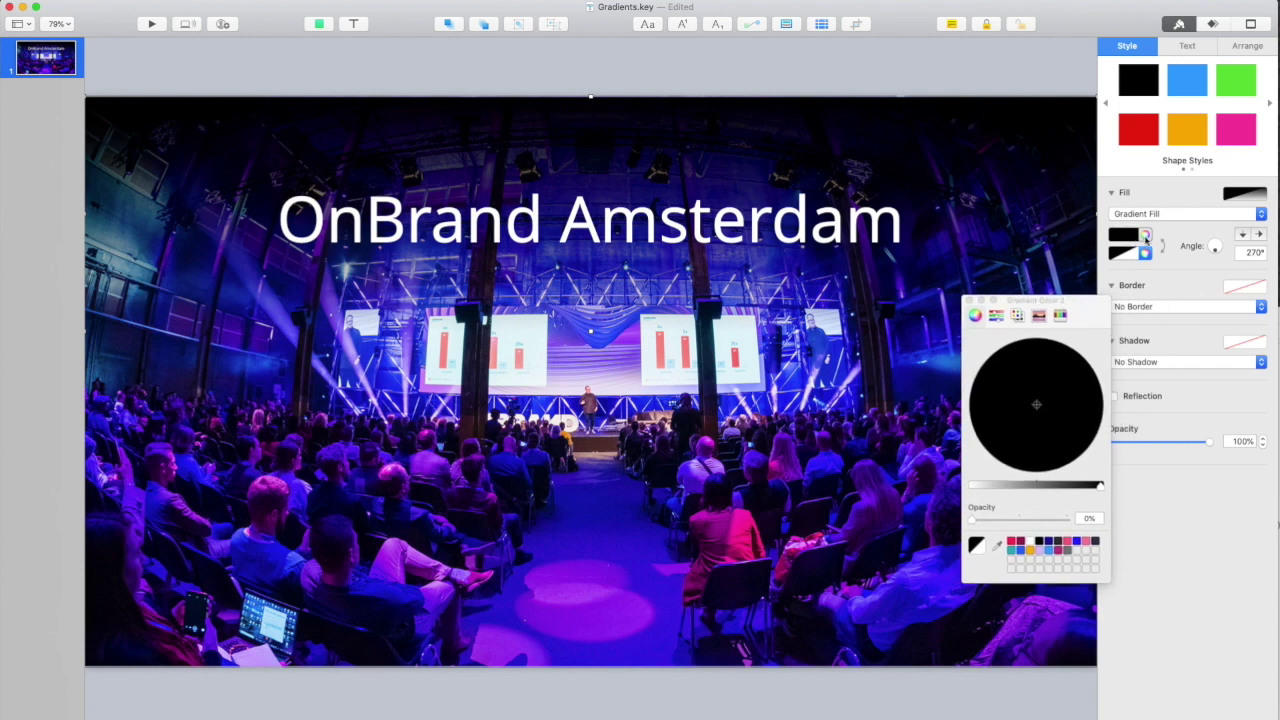
drag(1068, 522, 1045, 525)
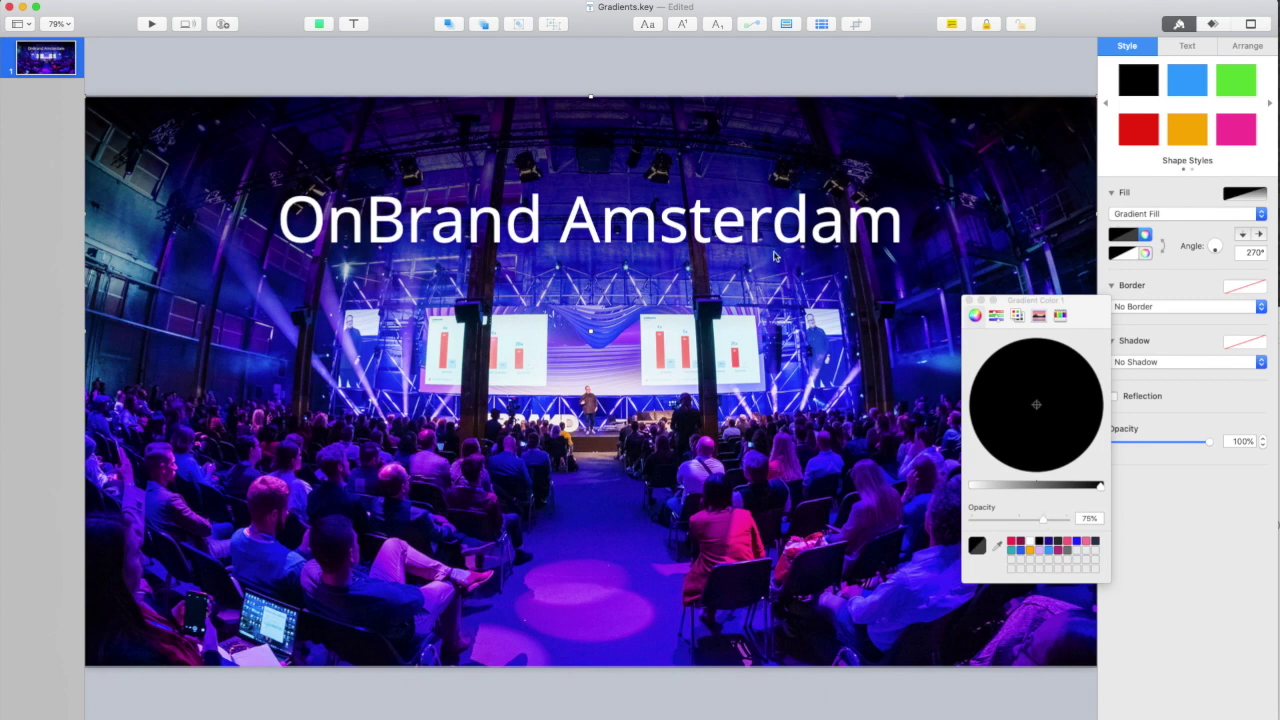
click(658, 78)
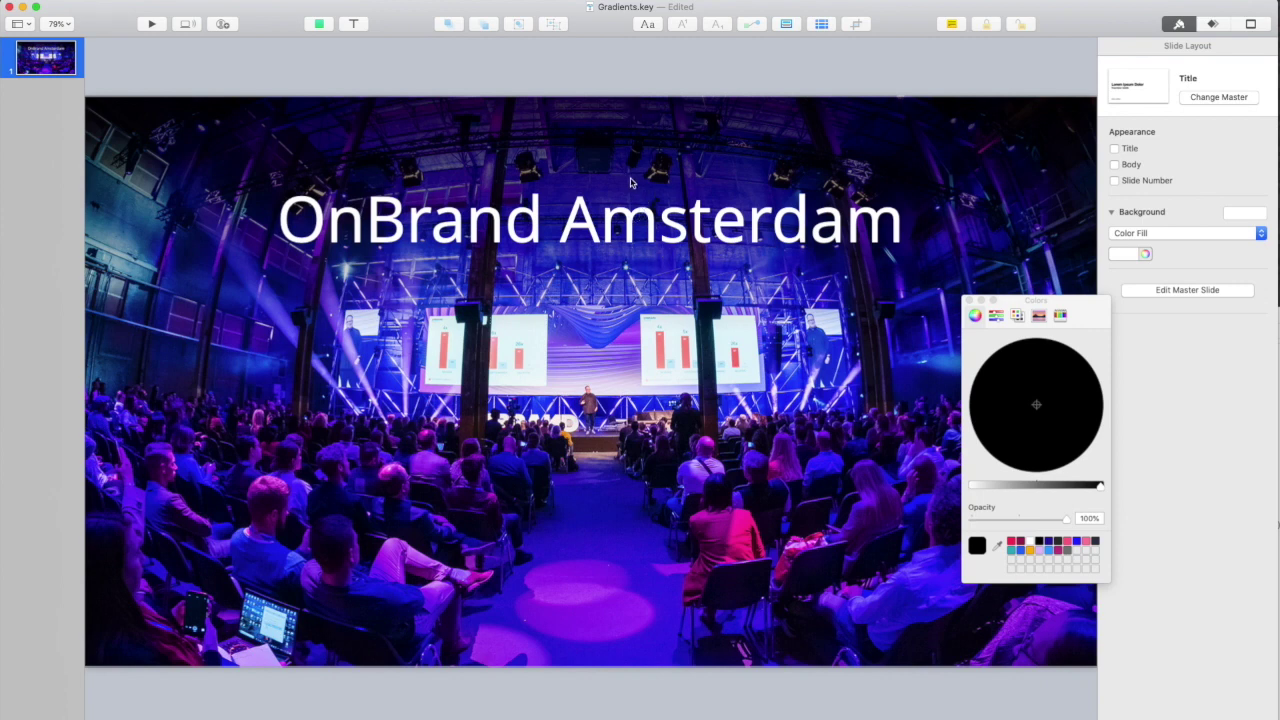
click(627, 181)
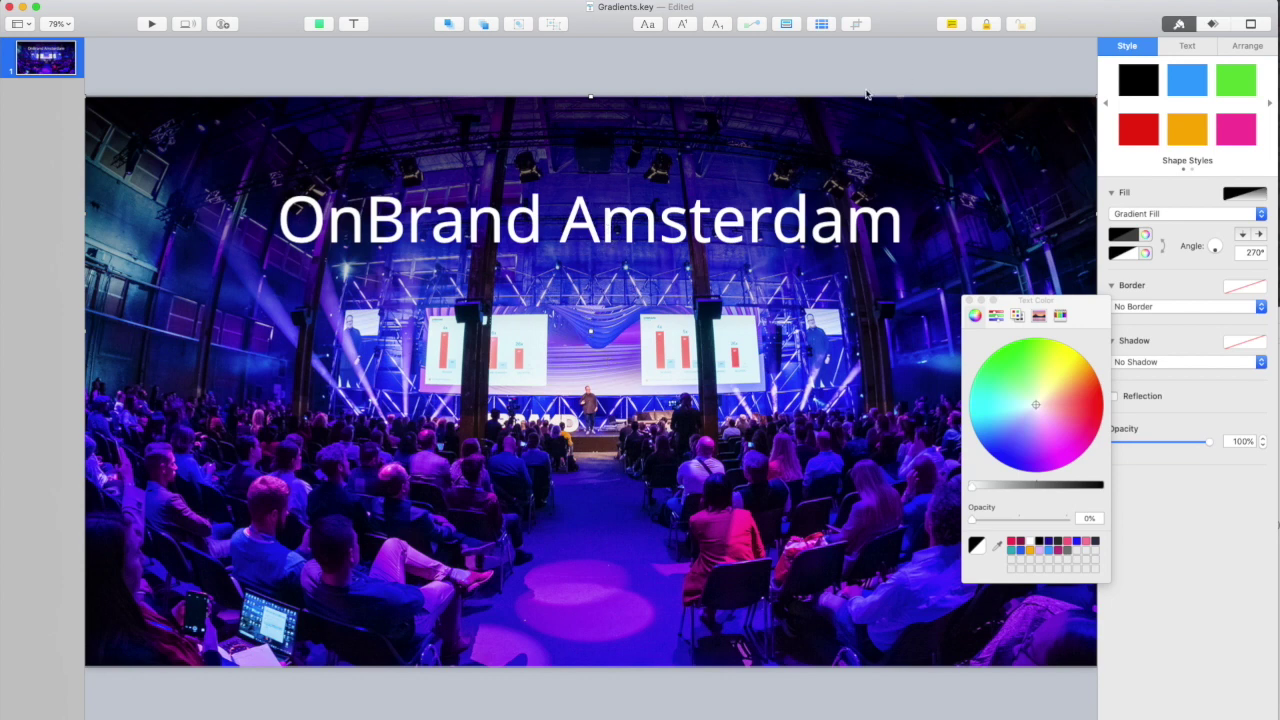
Change the overlay to Advanced Gradient Fill and drag a stop right to extend the dark end.
click(1160, 213)
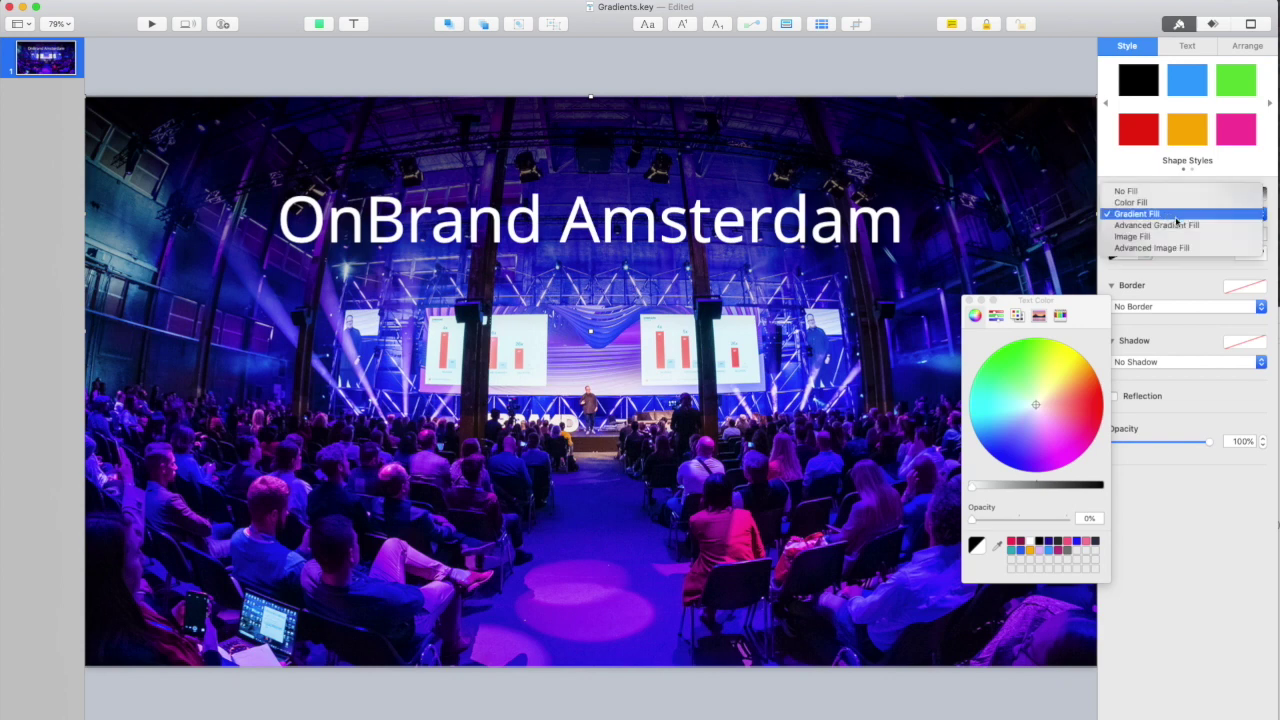
click(1181, 228)
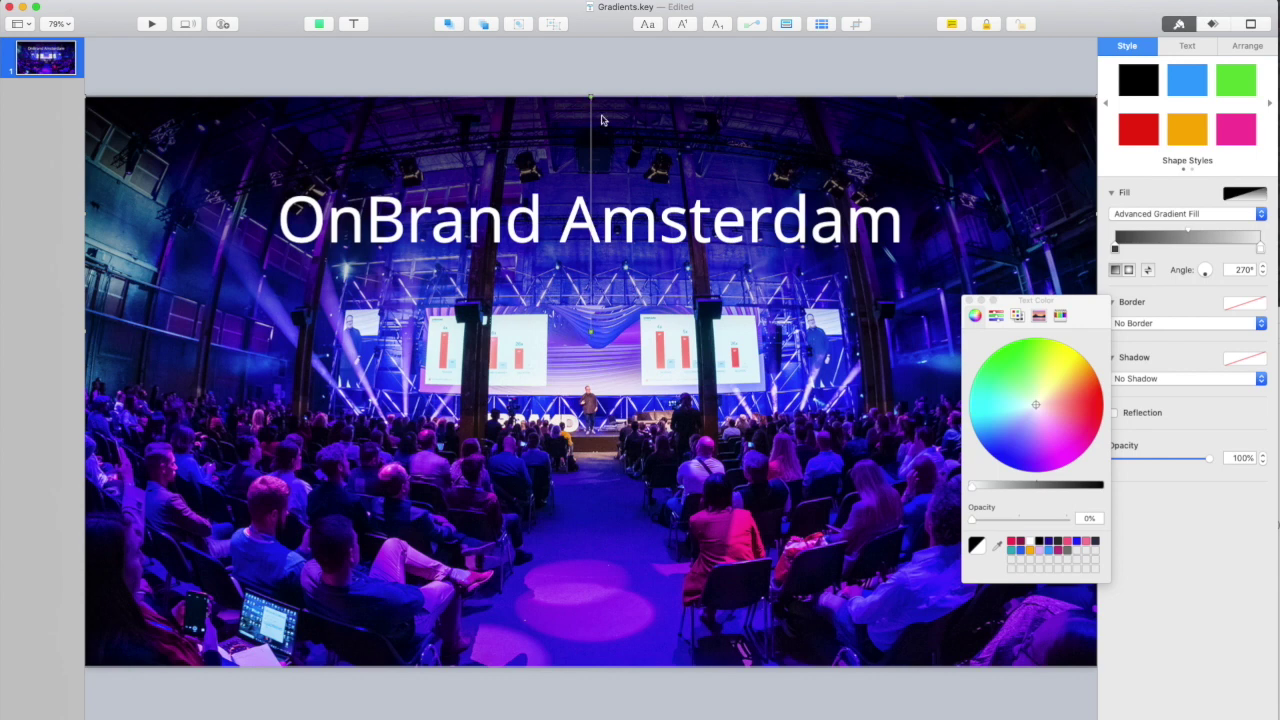
mouse_move(591, 97)
mouse_down()
mouse_move(591, 126)
mouse_move(592, 96)
mouse_up()
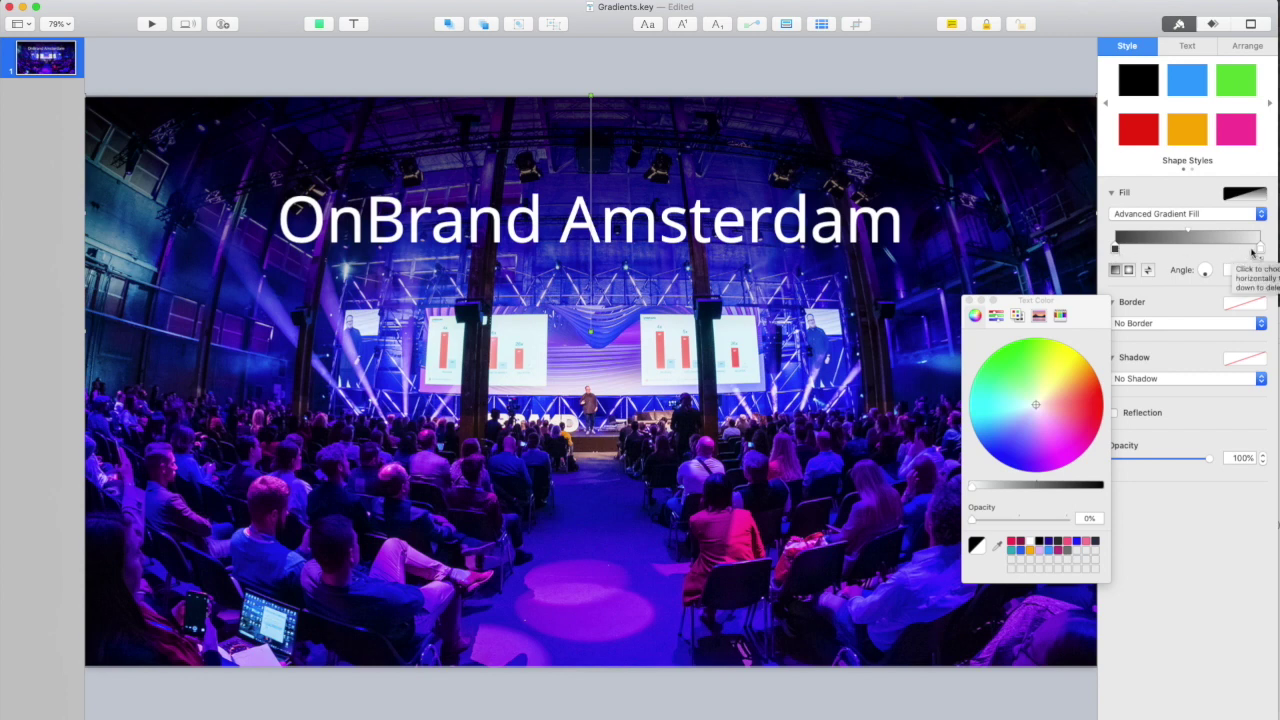
drag(1116, 250, 1172, 257)
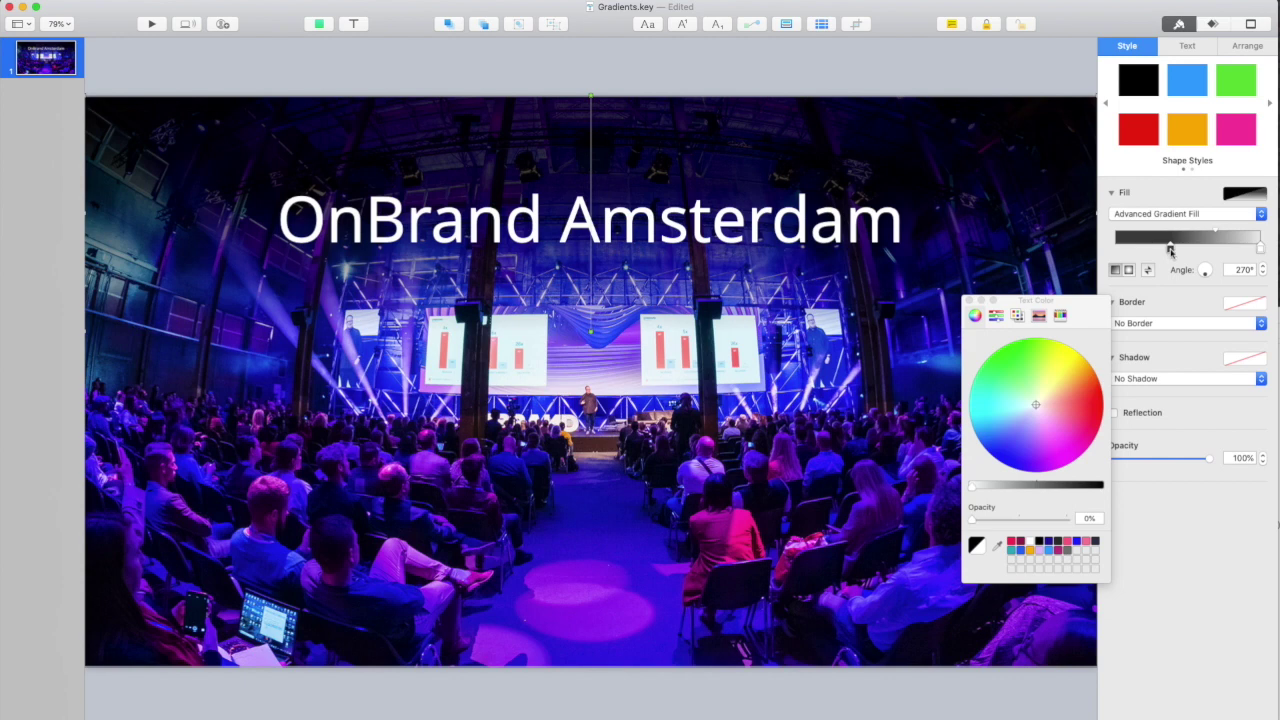
Adjust a gradient stop's opacity and position, then add a third stop partway along the fade.
click(1171, 248)
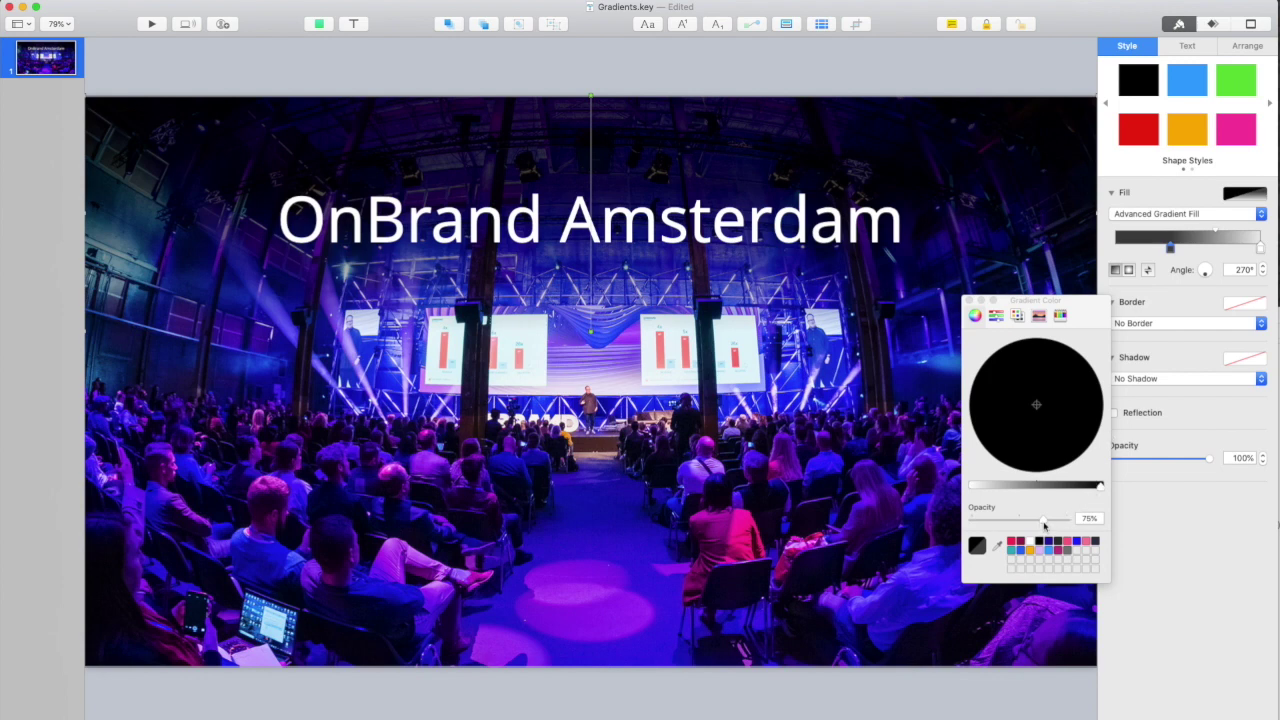
drag(1041, 525, 1027, 525)
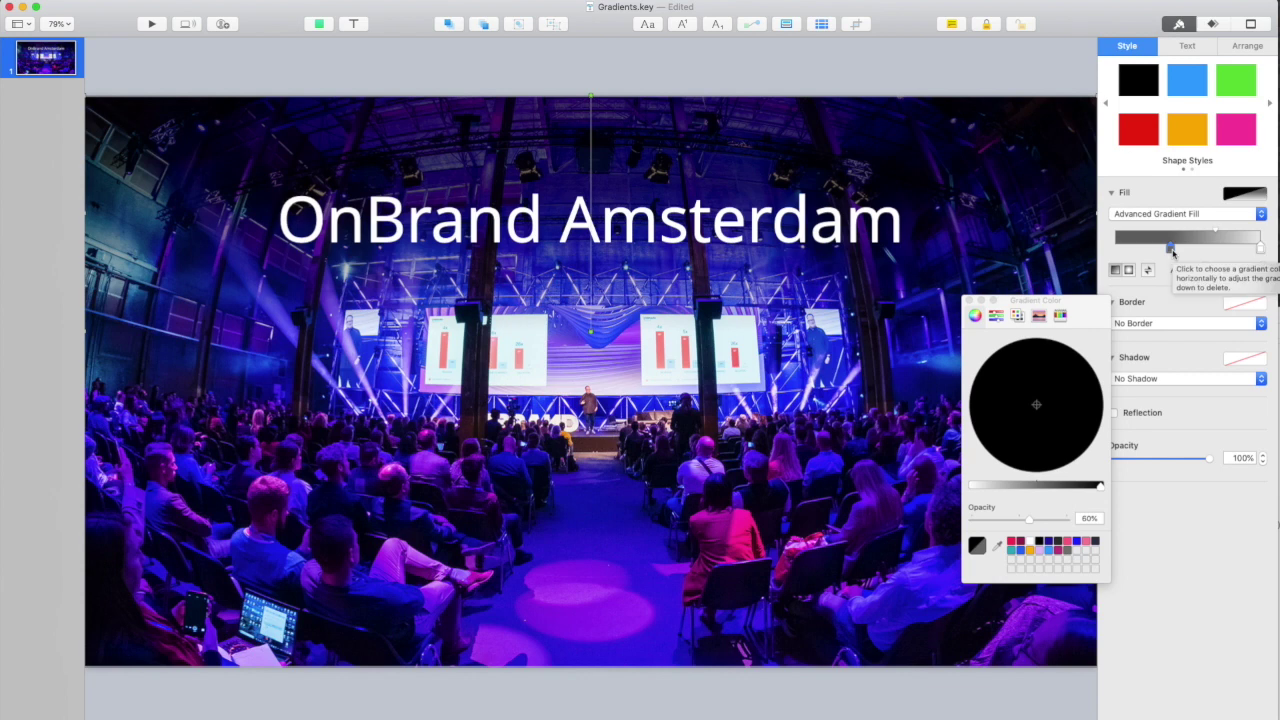
drag(1169, 252, 1108, 256)
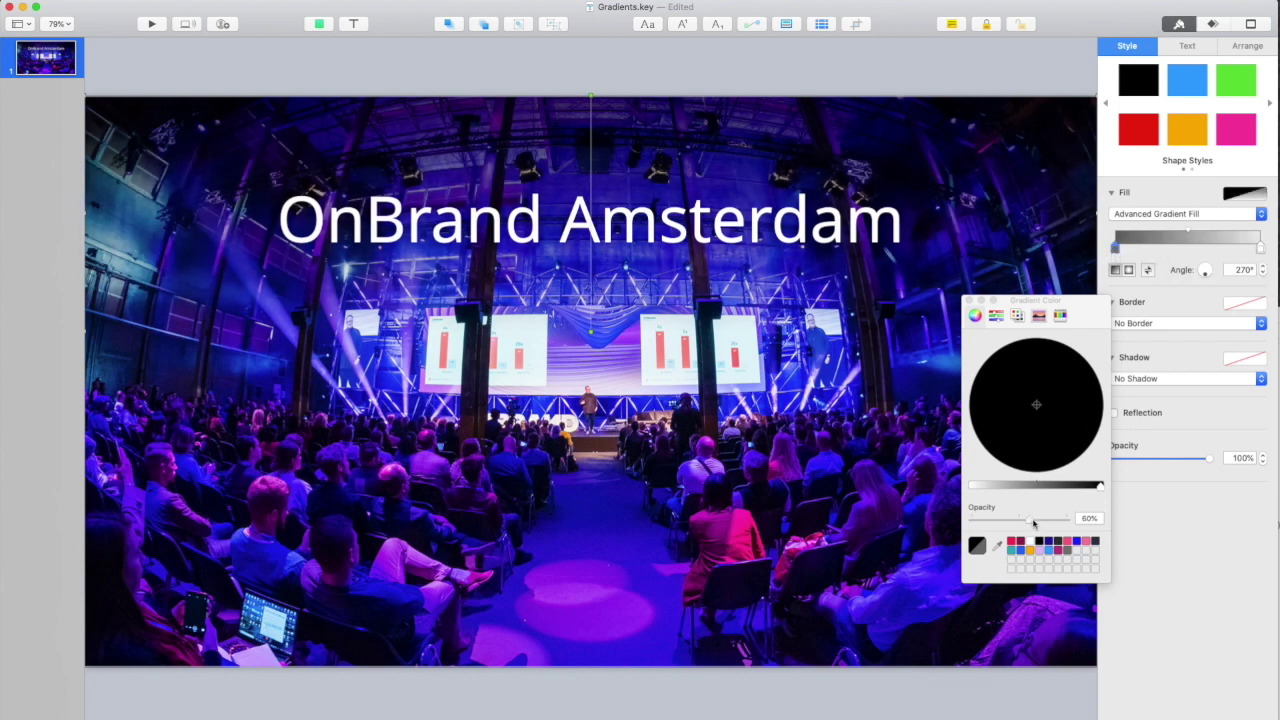
drag(1034, 522, 1075, 525)
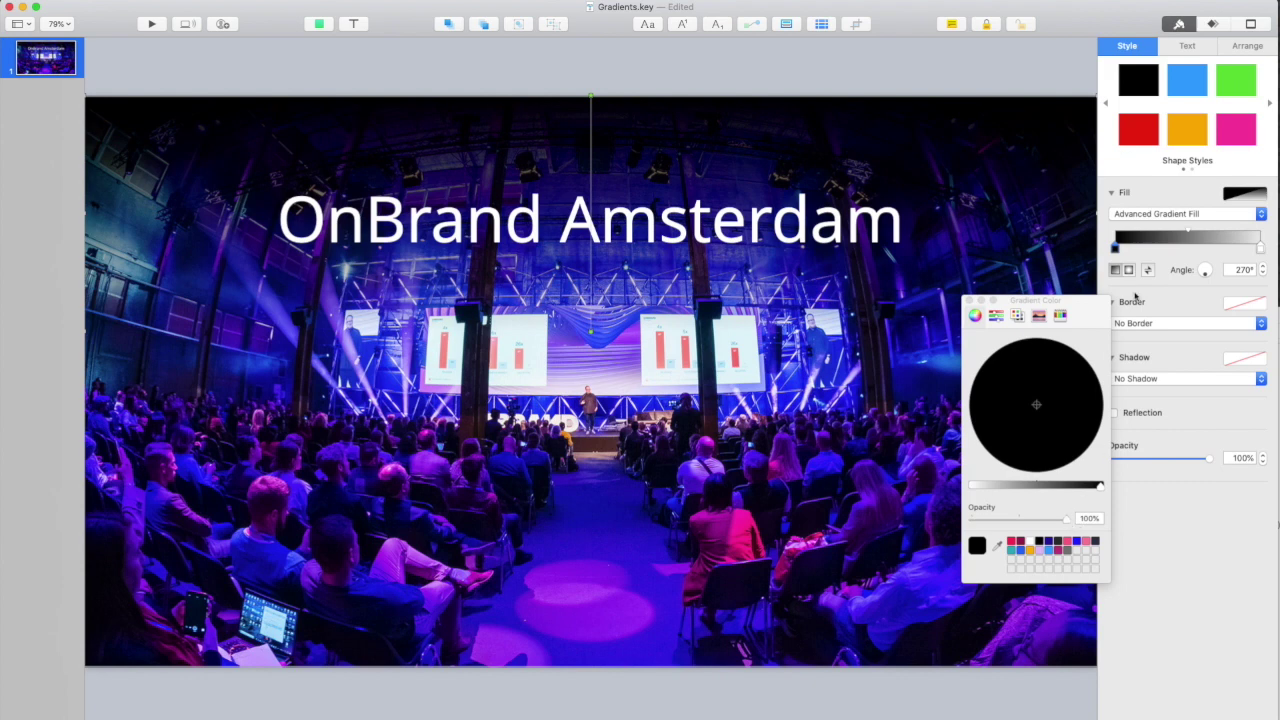
click(1187, 247)
drag(1187, 251, 1144, 253)
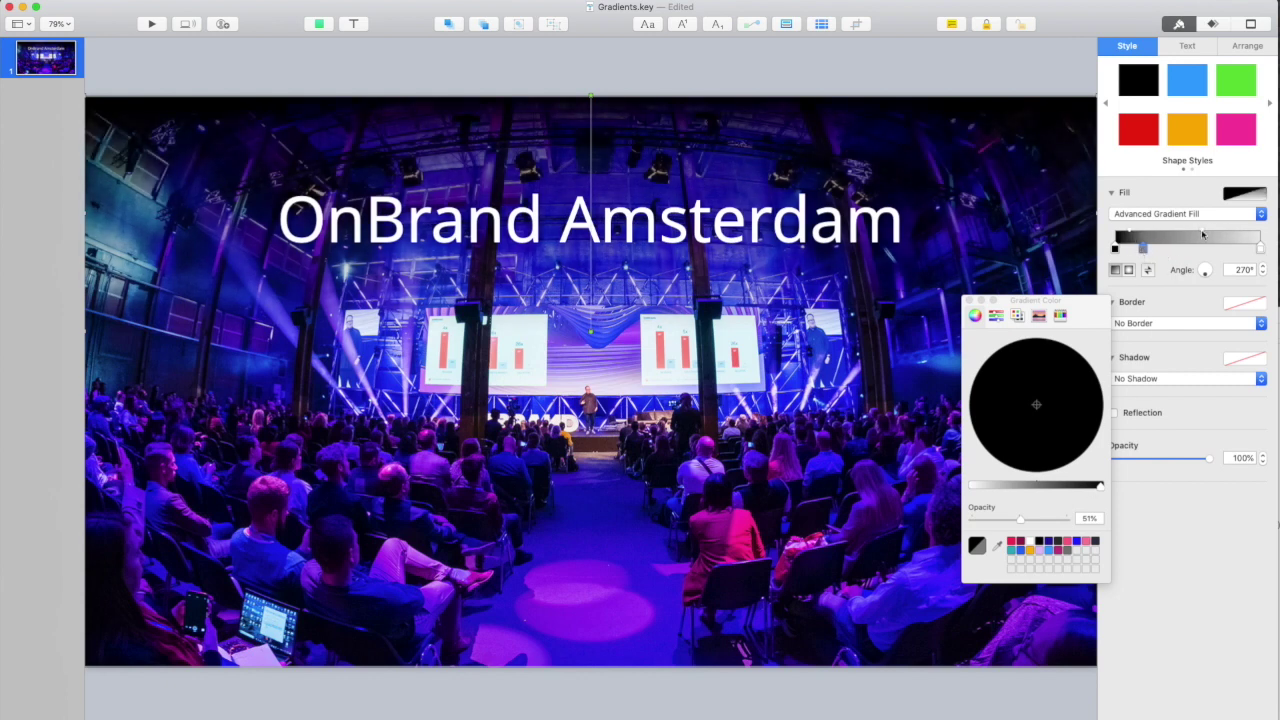
Make the new stop black at about 58% opacity, shift it, and lower its opacity further.
click(1040, 543)
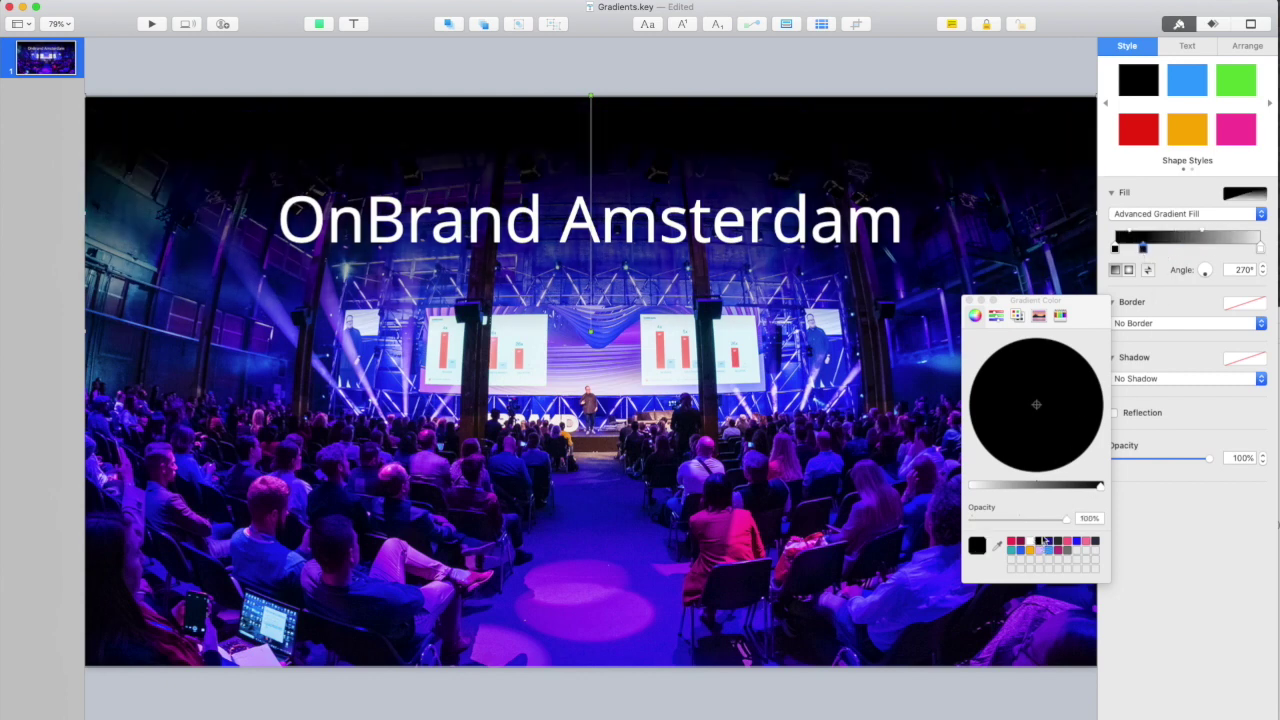
drag(1068, 524, 1028, 524)
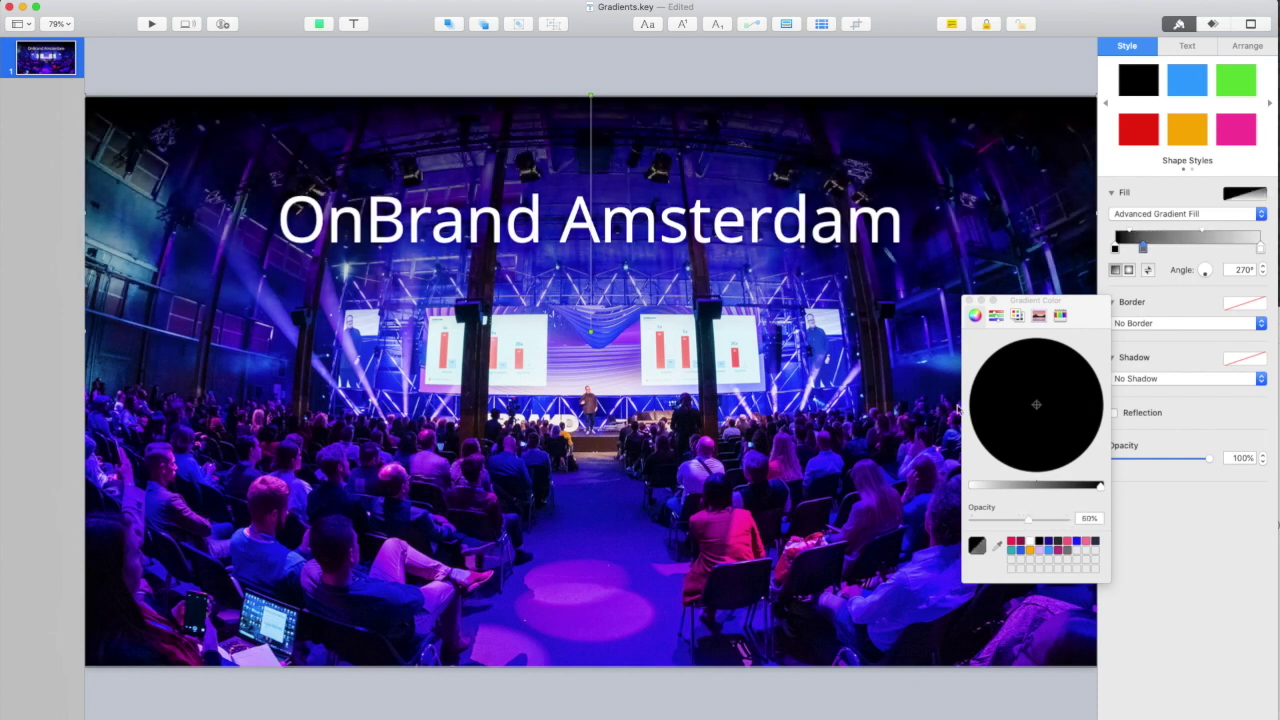
mouse_move(1150, 253)
mouse_down()
mouse_move(1218, 252)
mouse_move(1173, 256)
mouse_up()
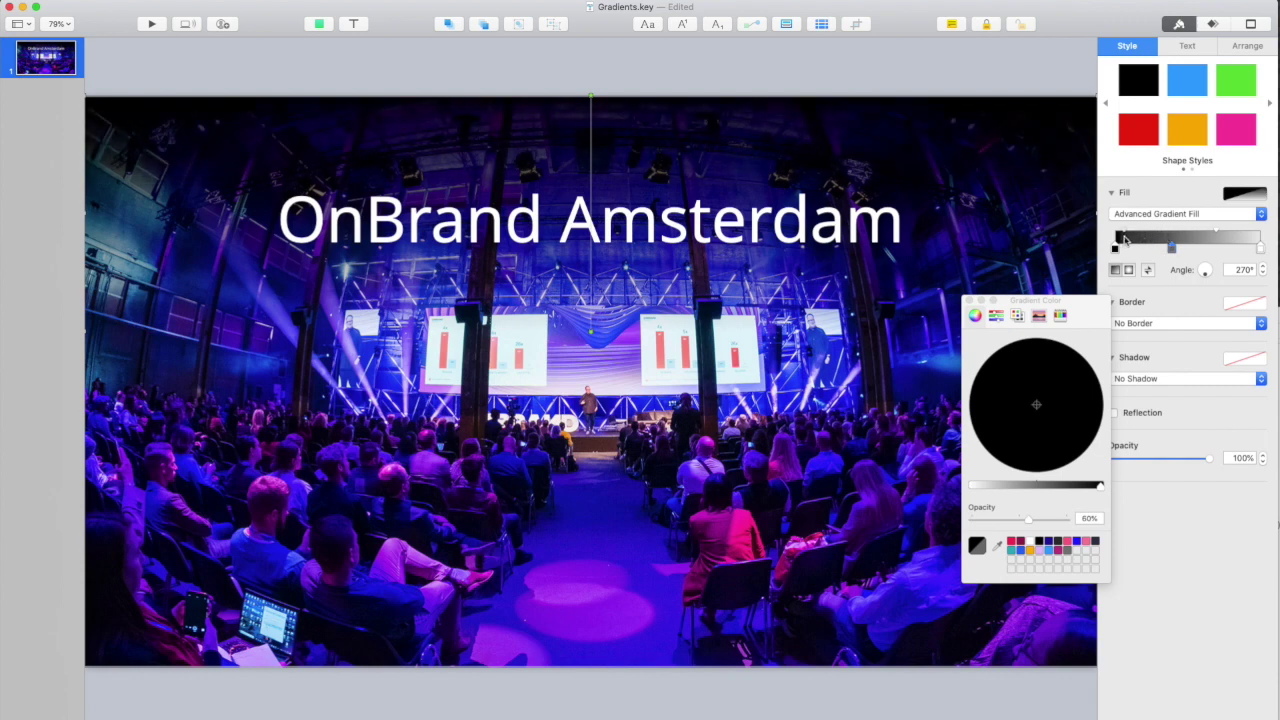
mouse_move(1174, 250)
mouse_down()
mouse_move(1150, 251)
mouse_move(1172, 252)
mouse_up()
drag(1028, 521, 1020, 522)
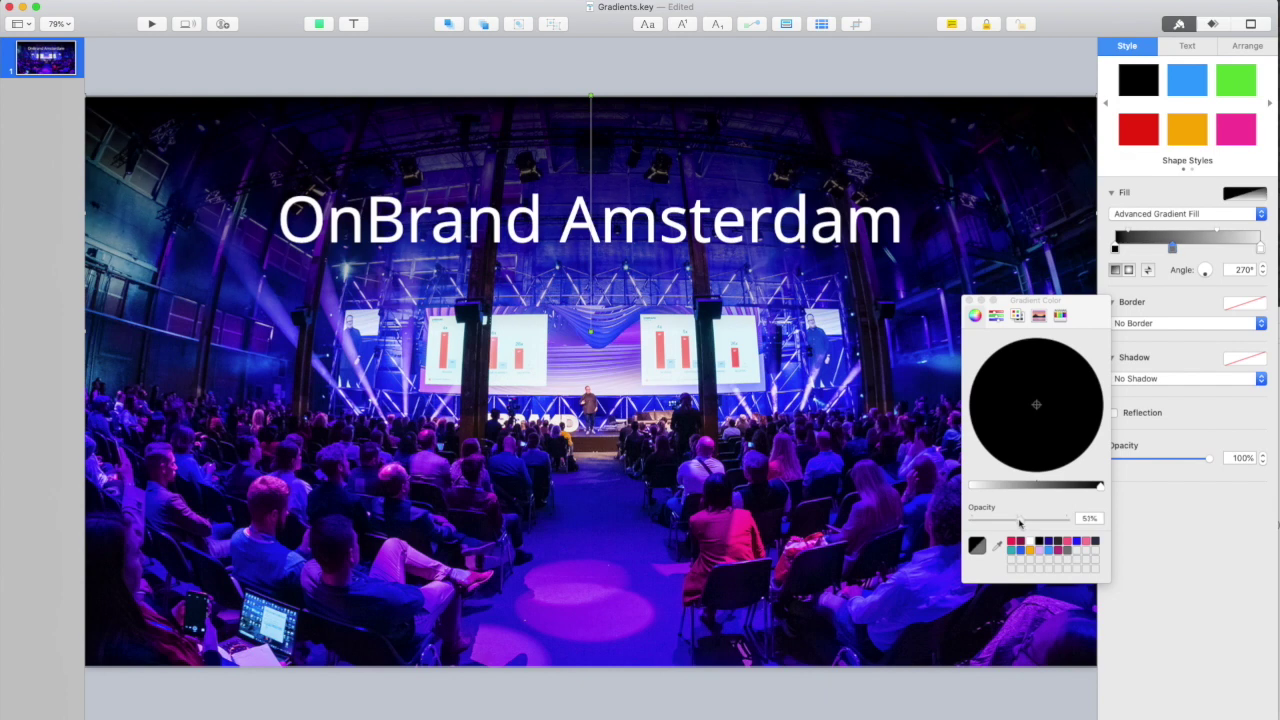
click(764, 62)
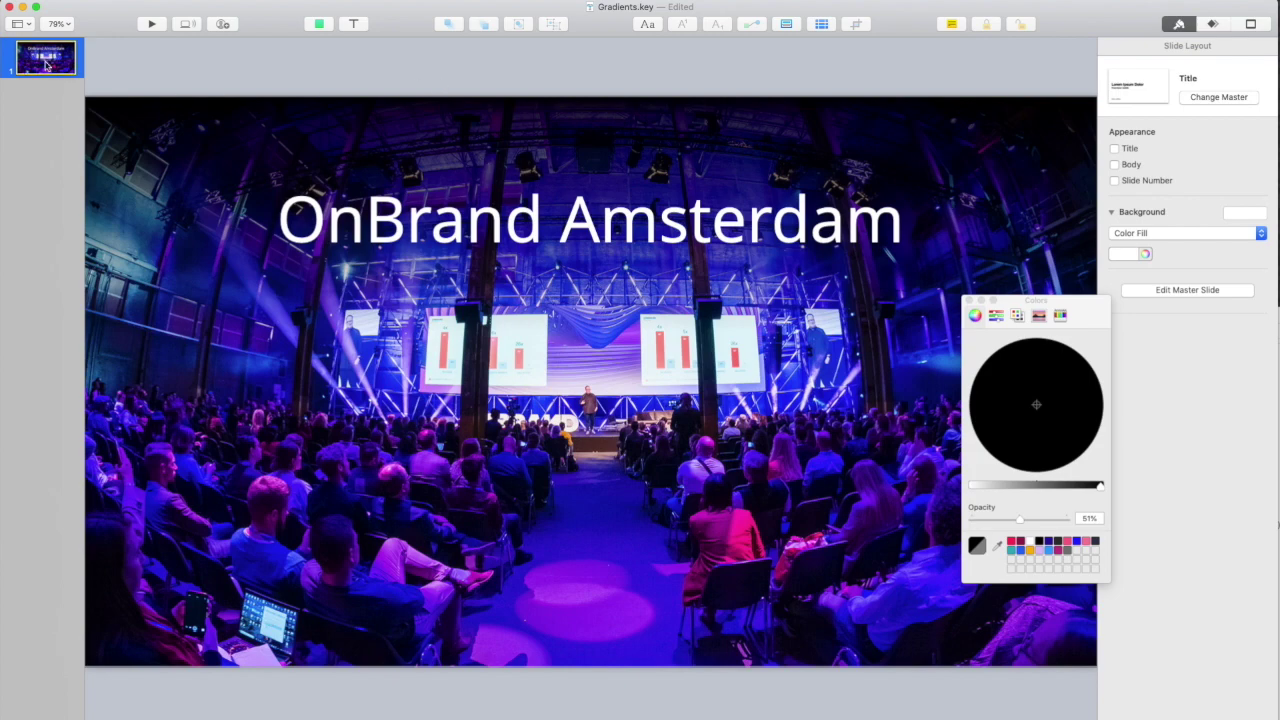
Duplicate the title slide and delete the concert photo from the copy.
key(super+d)
click(205, 140)
key(Delete)
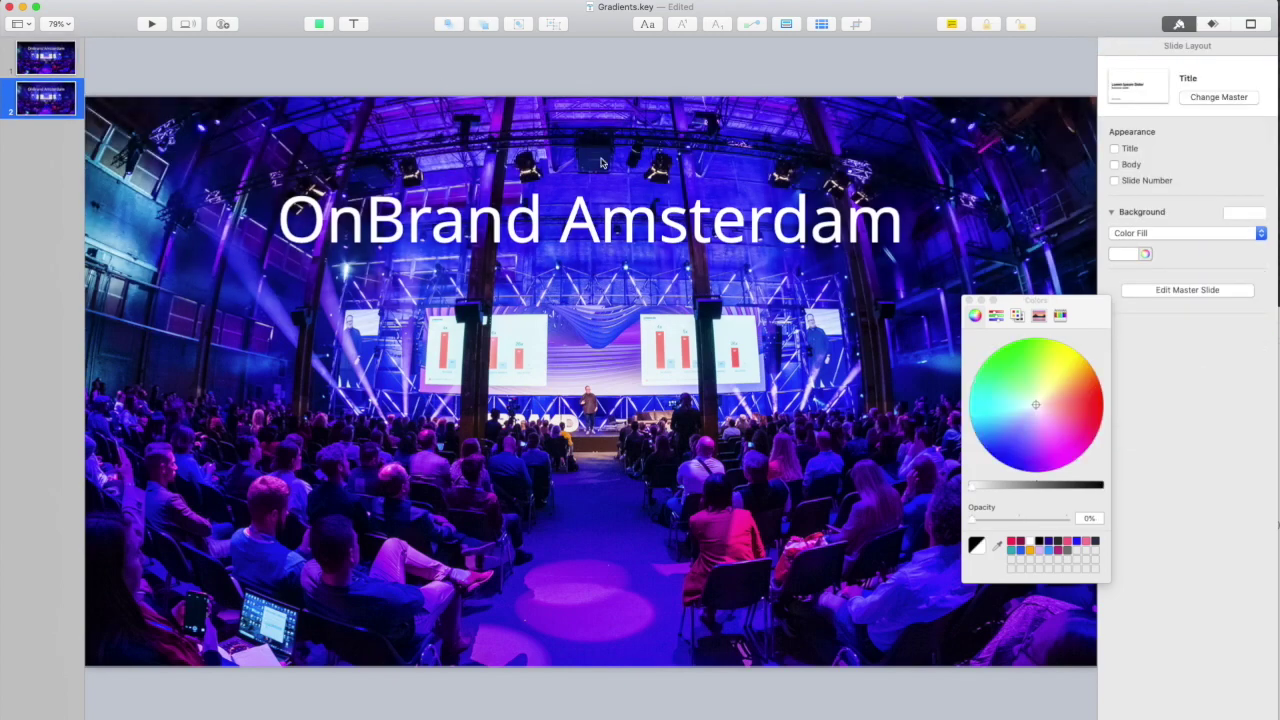
click(292, 388)
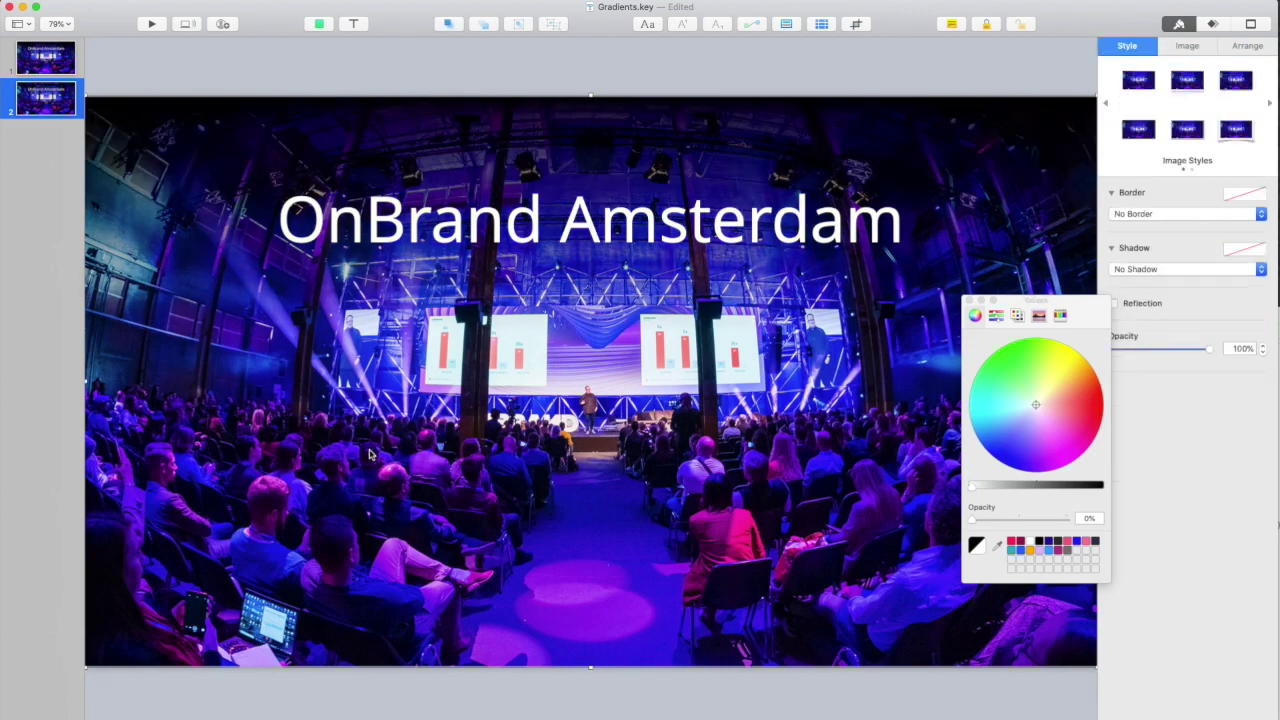
key(Delete)
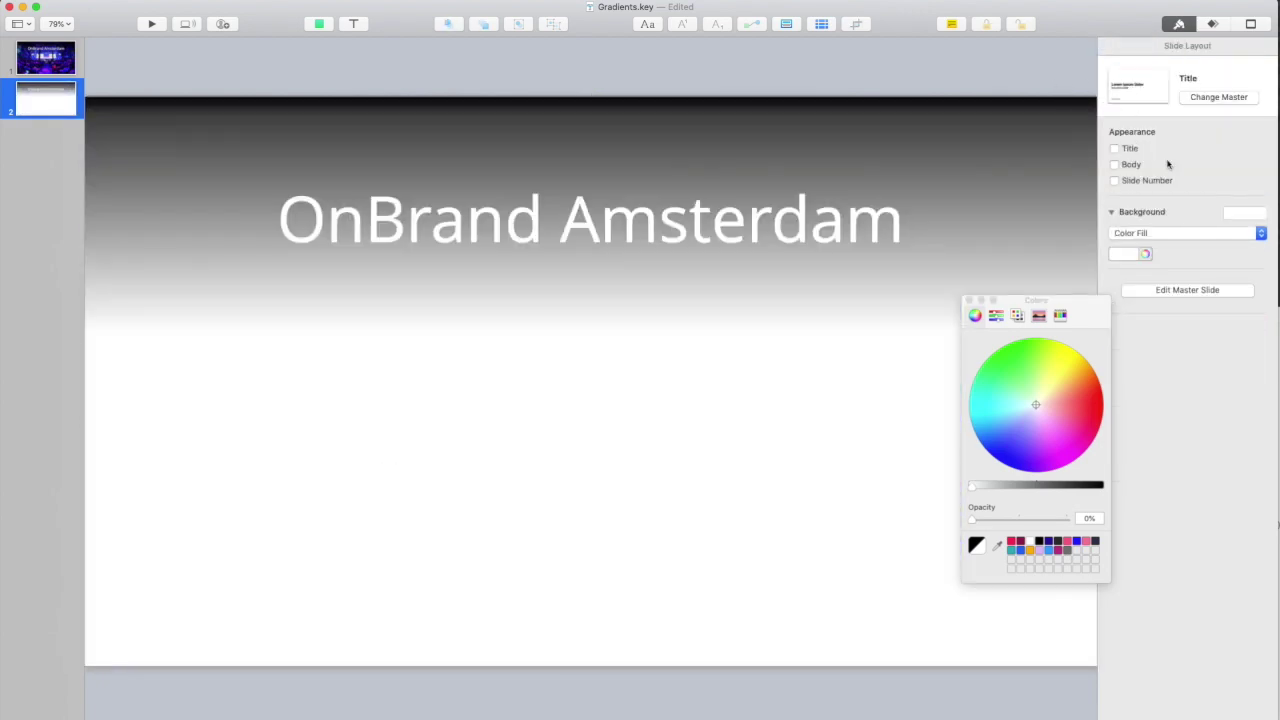
Set the second slide's background colour fill to orange.
click(1212, 24)
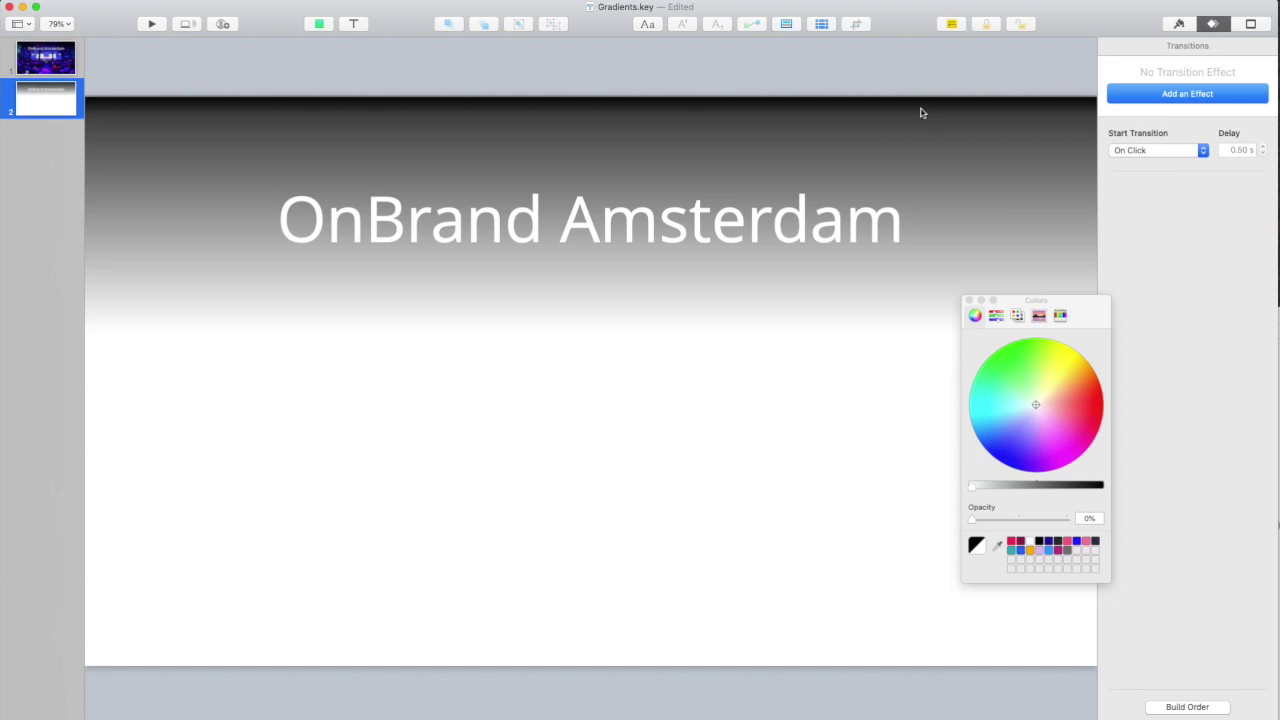
click(1179, 24)
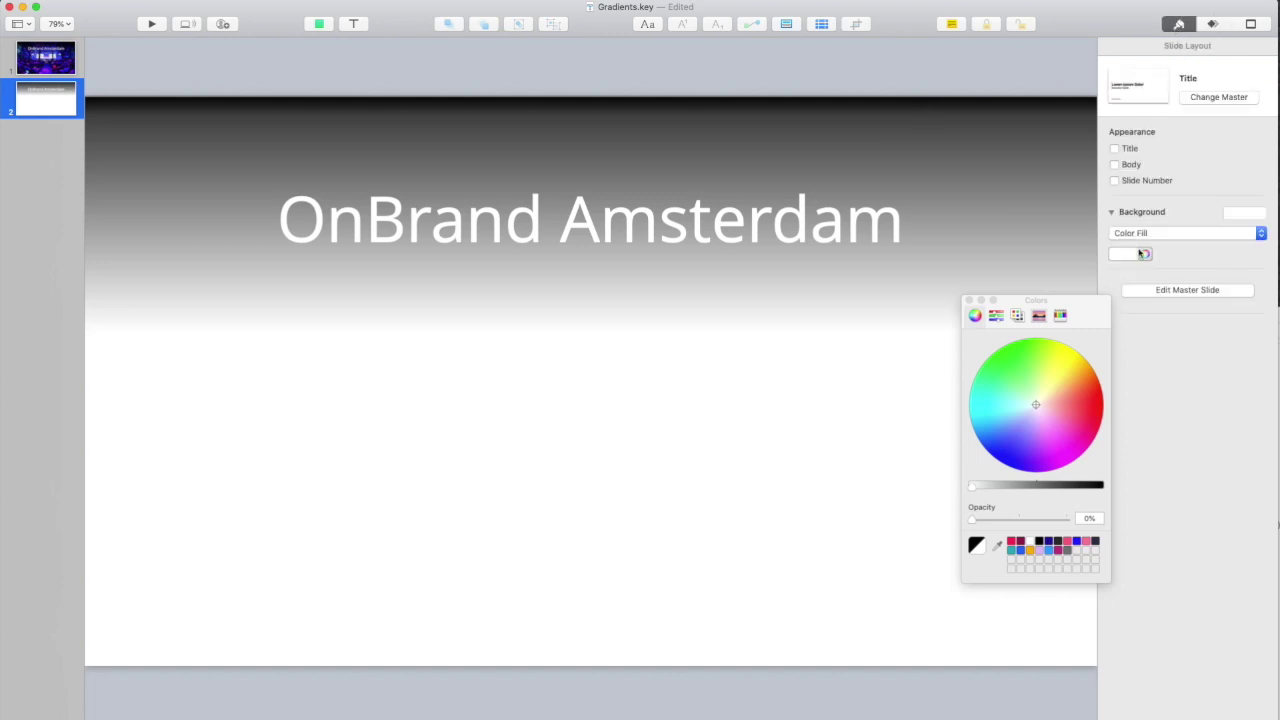
click(1132, 256)
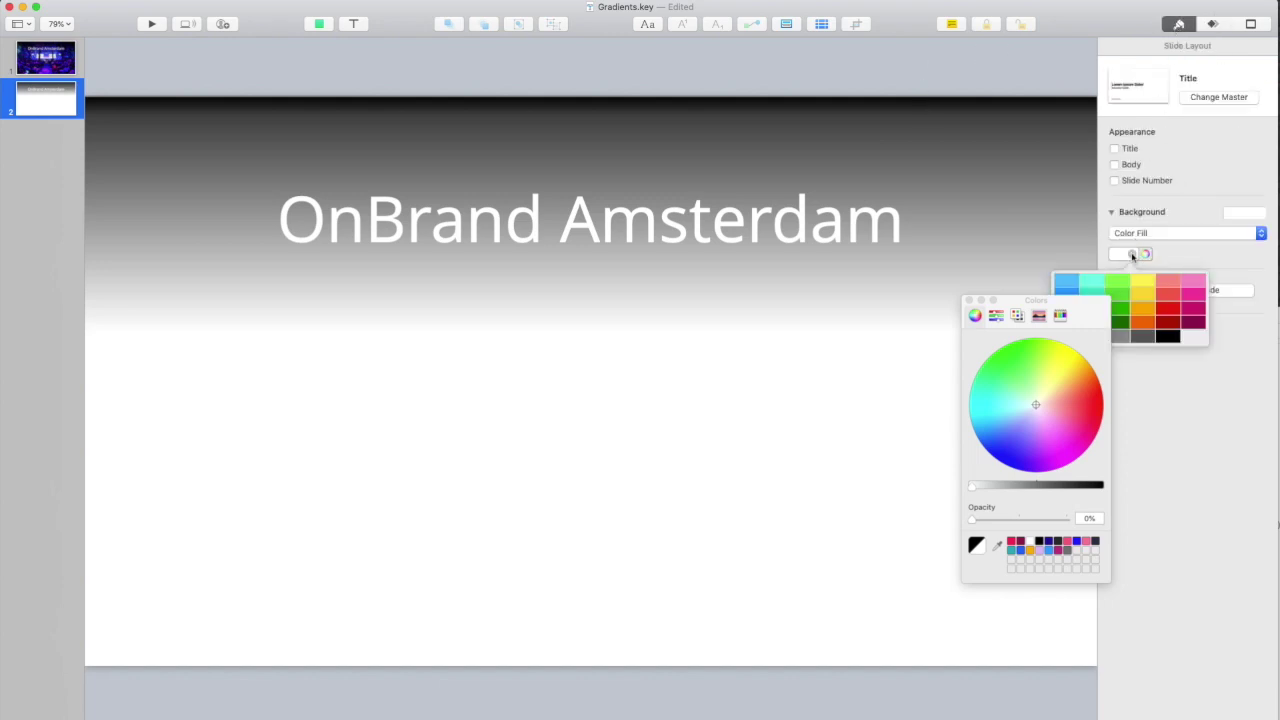
click(1146, 312)
click(787, 135)
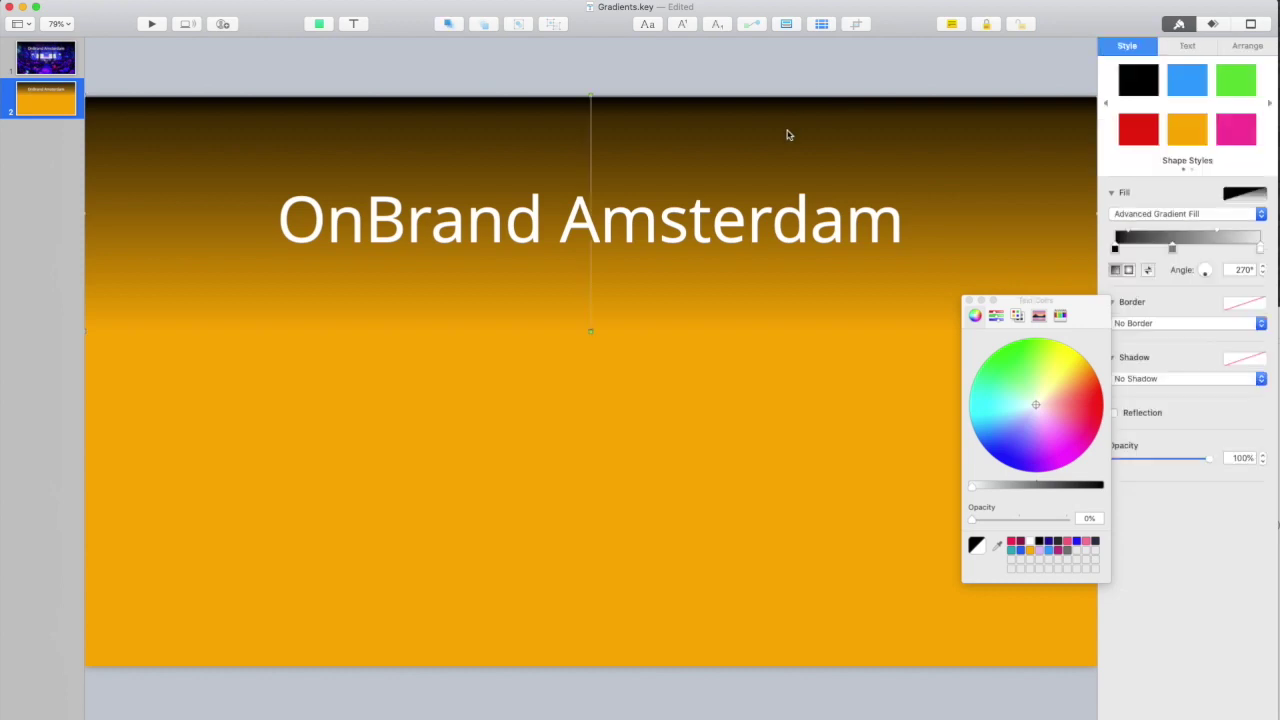
Give the overlay a simple Gradient Fill, stretch and flip it downward, and move the title to the middle.
click(1160, 214)
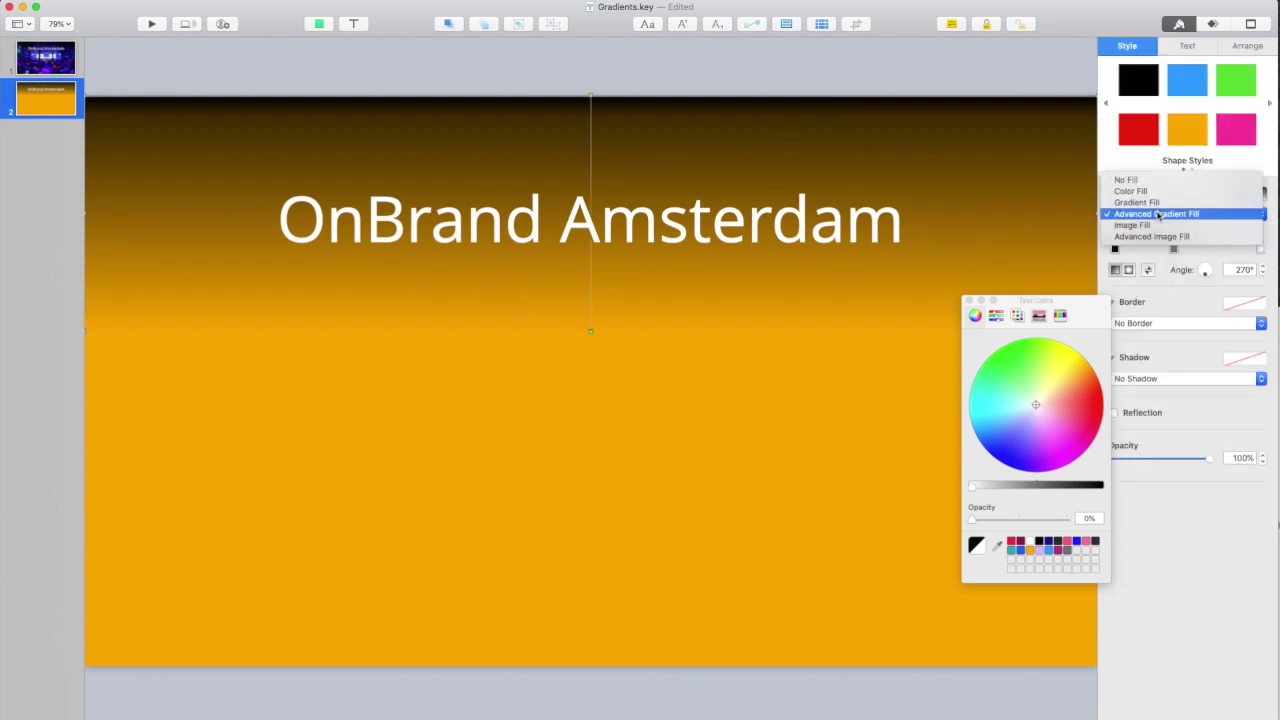
click(1158, 202)
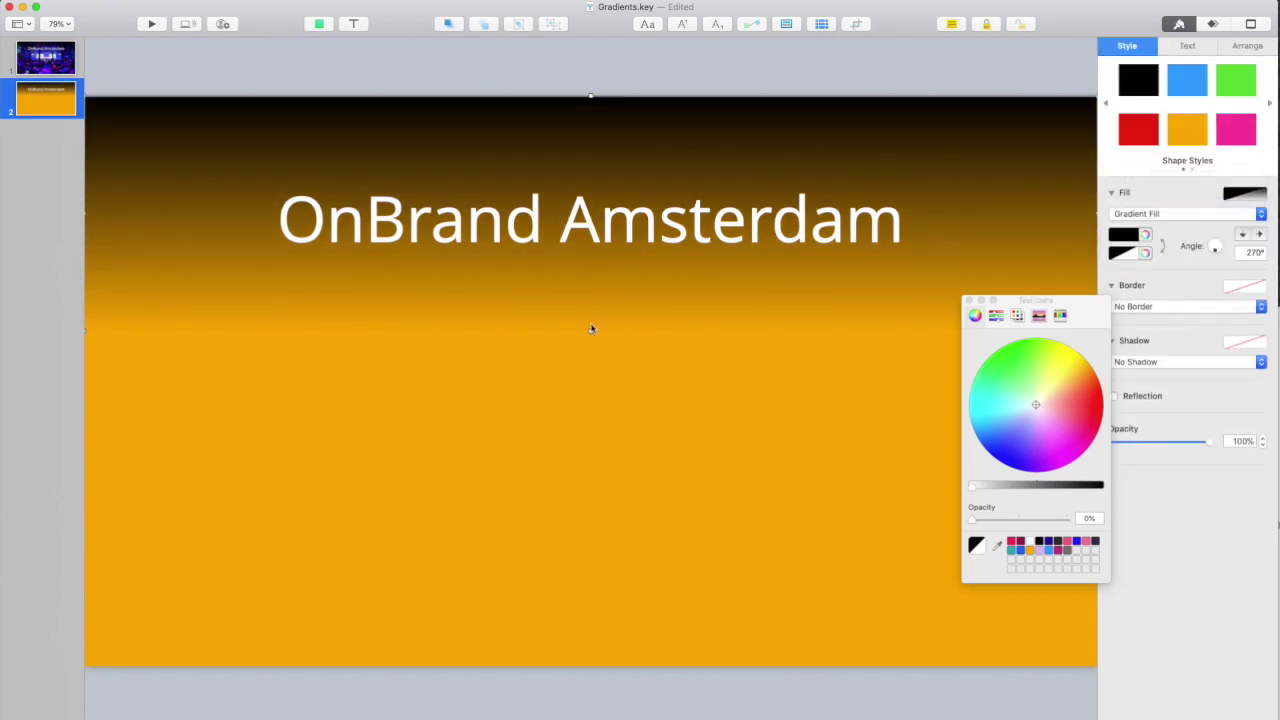
drag(591, 331, 591, 505)
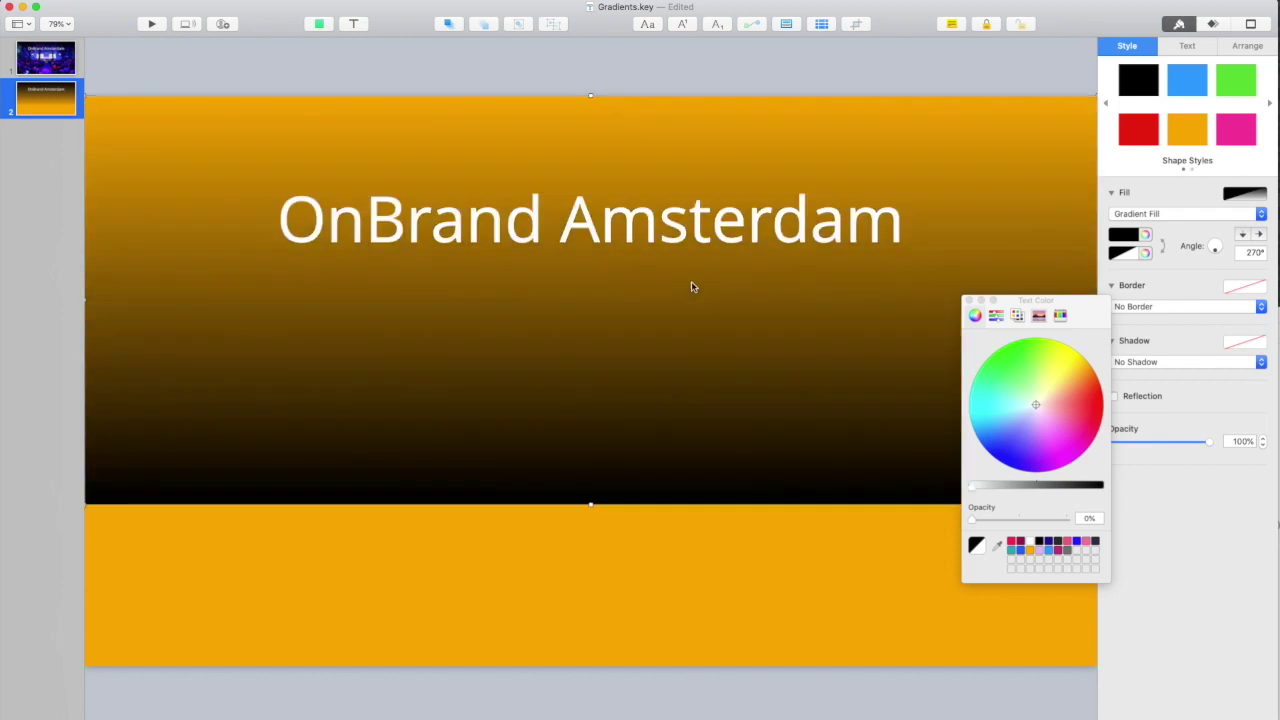
drag(666, 306, 660, 471)
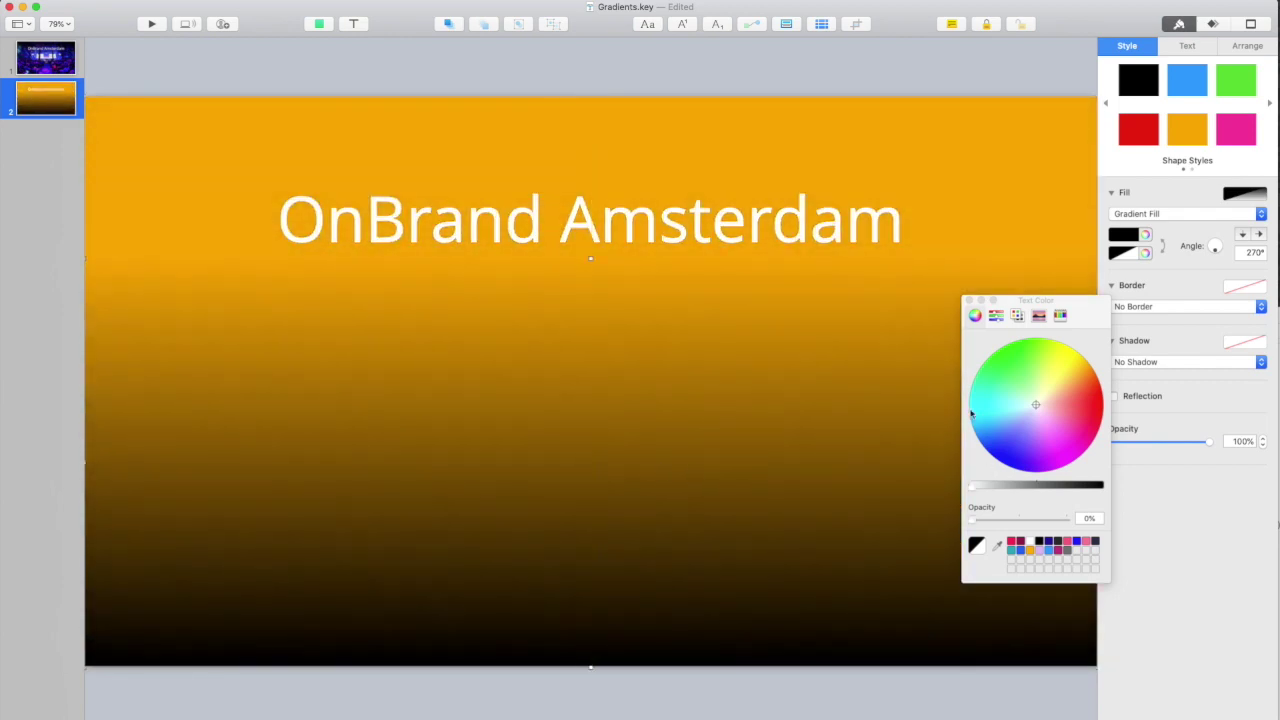
drag(760, 233, 758, 392)
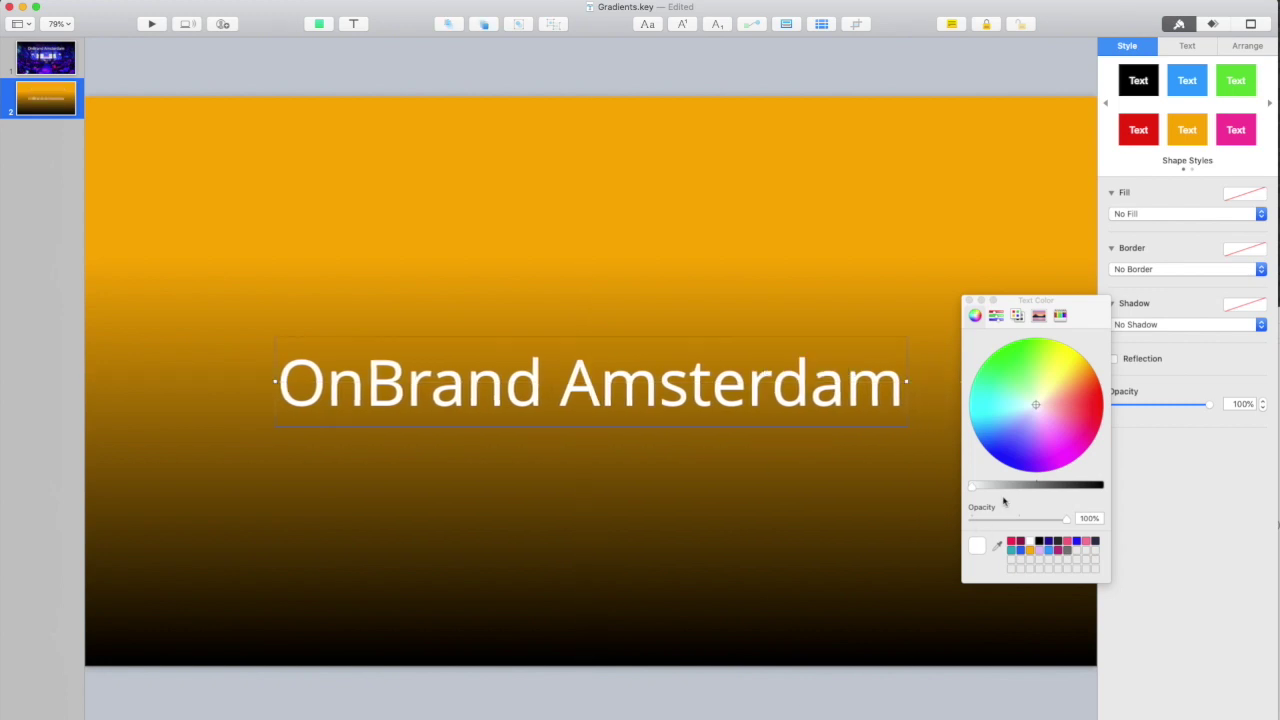
Set the gradient colours to orange and then dark red, and close the Colors window.
click(893, 650)
click(1136, 238)
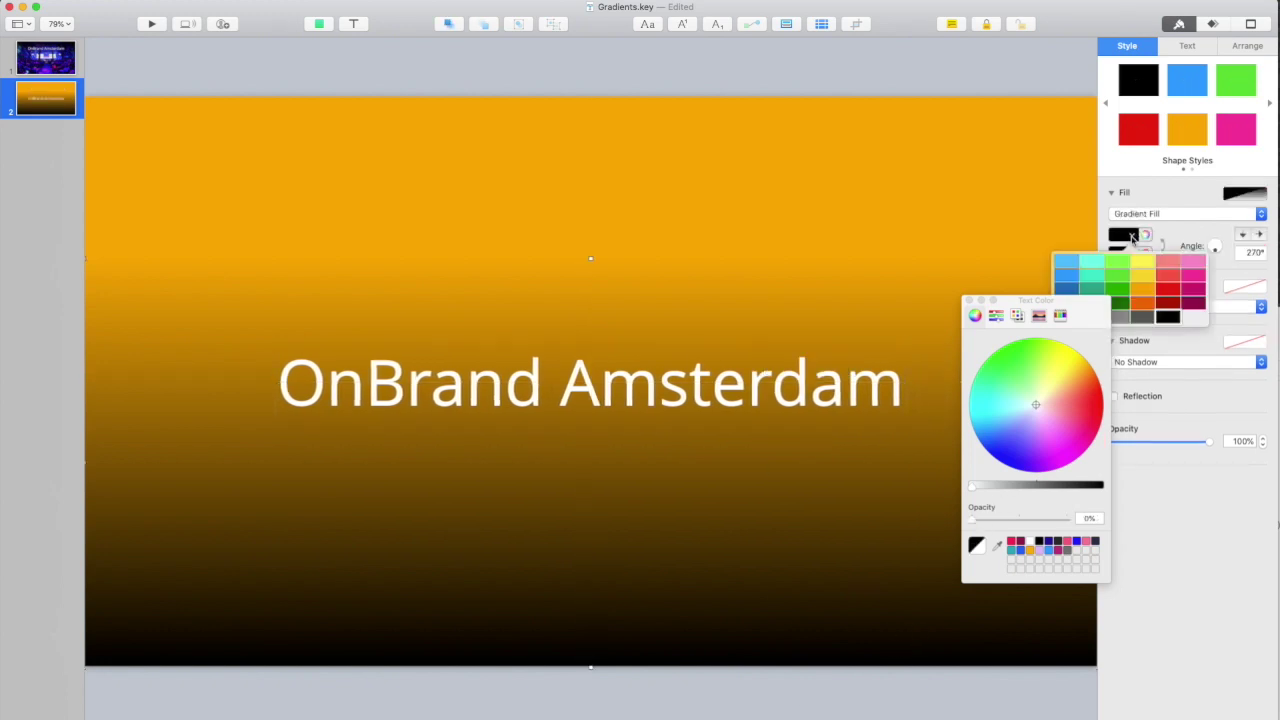
click(1144, 304)
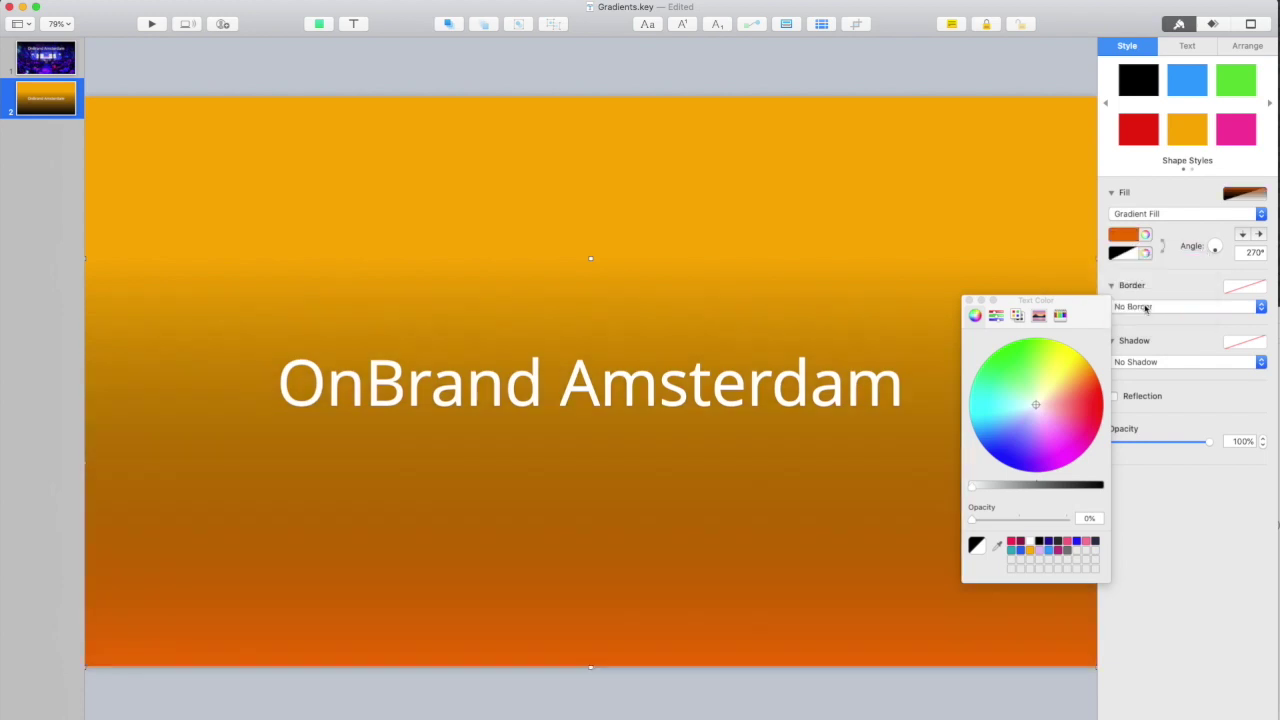
click(1138, 235)
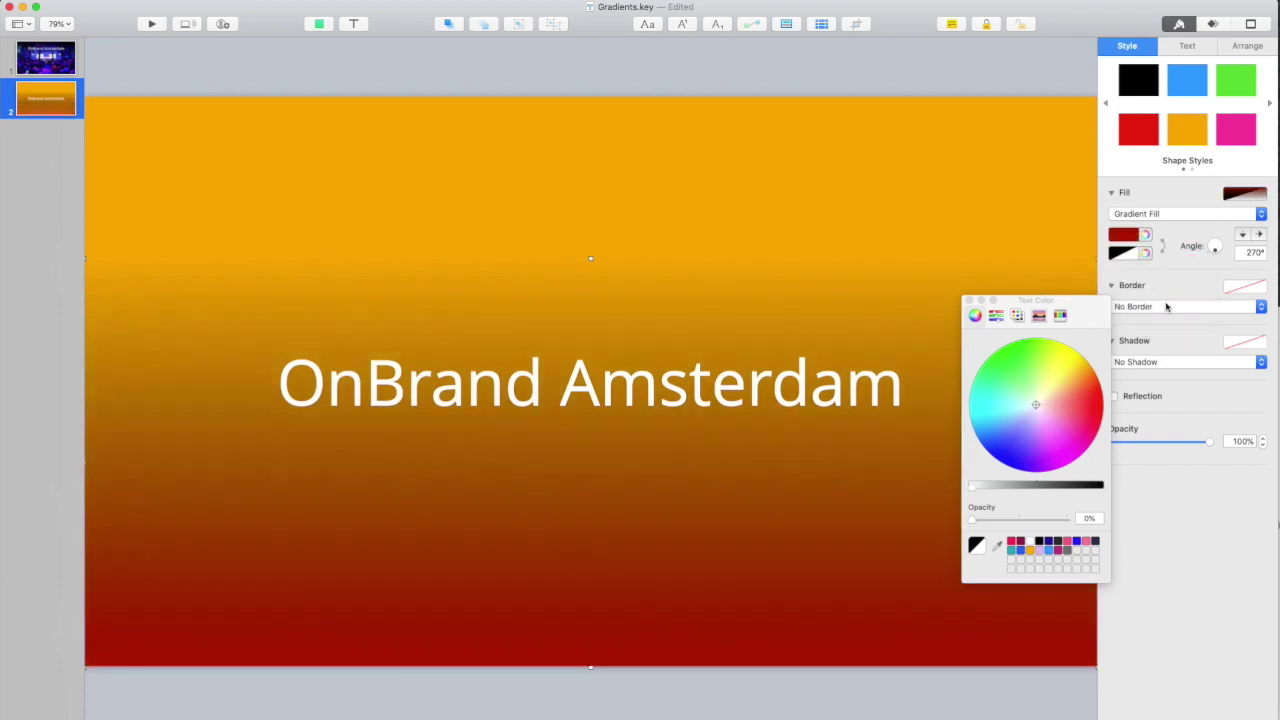
click(1167, 307)
drag(1006, 302, 1050, 264)
click(640, 82)
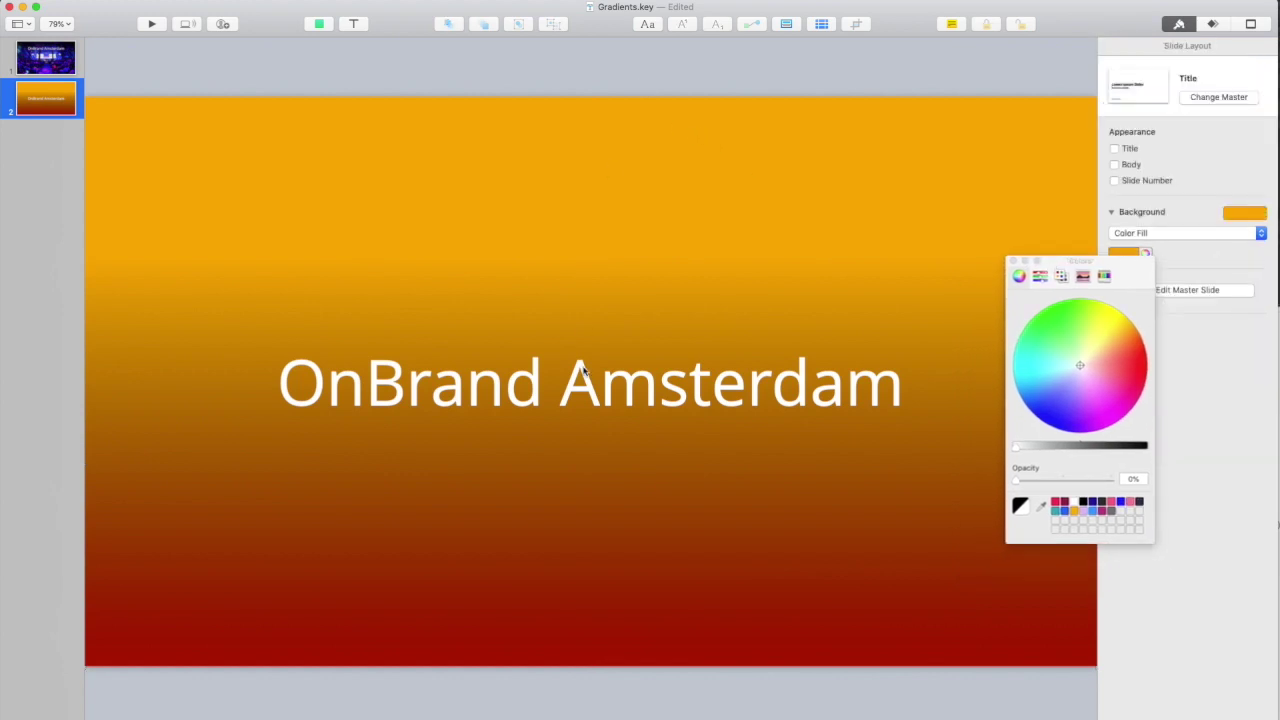
click(580, 587)
click(629, 79)
drag(1058, 263, 1068, 303)
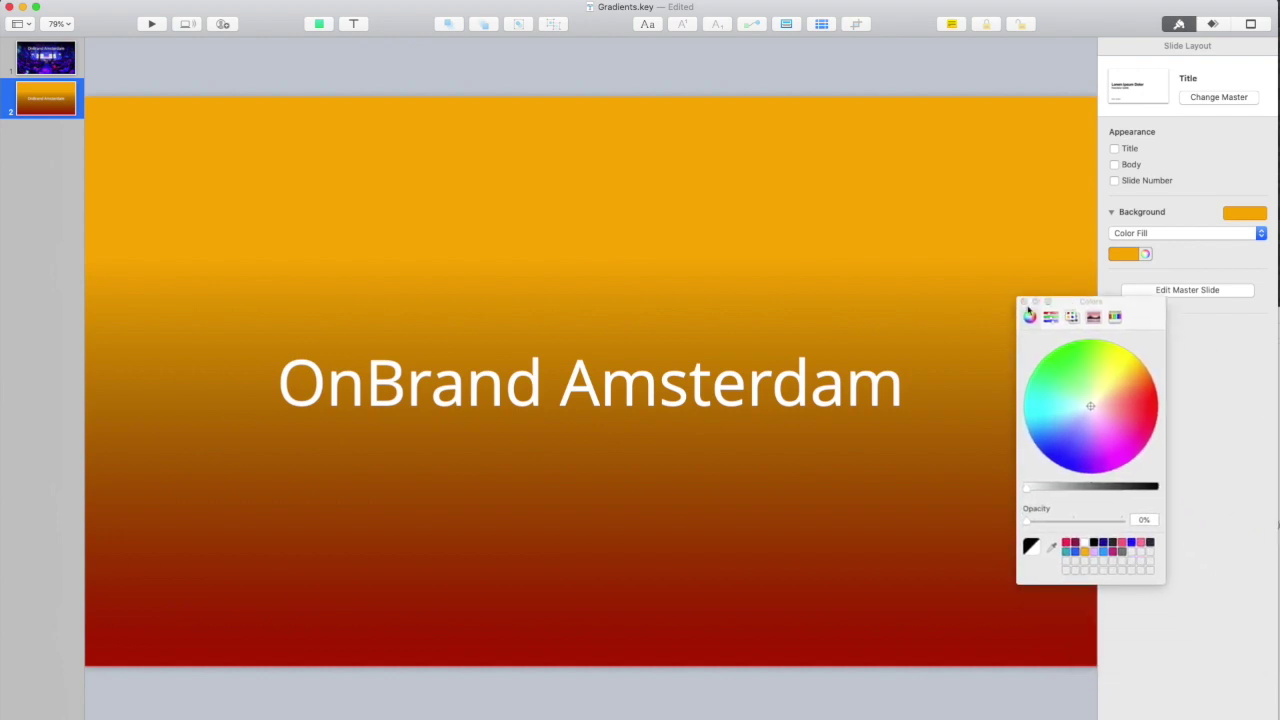
click(1021, 301)
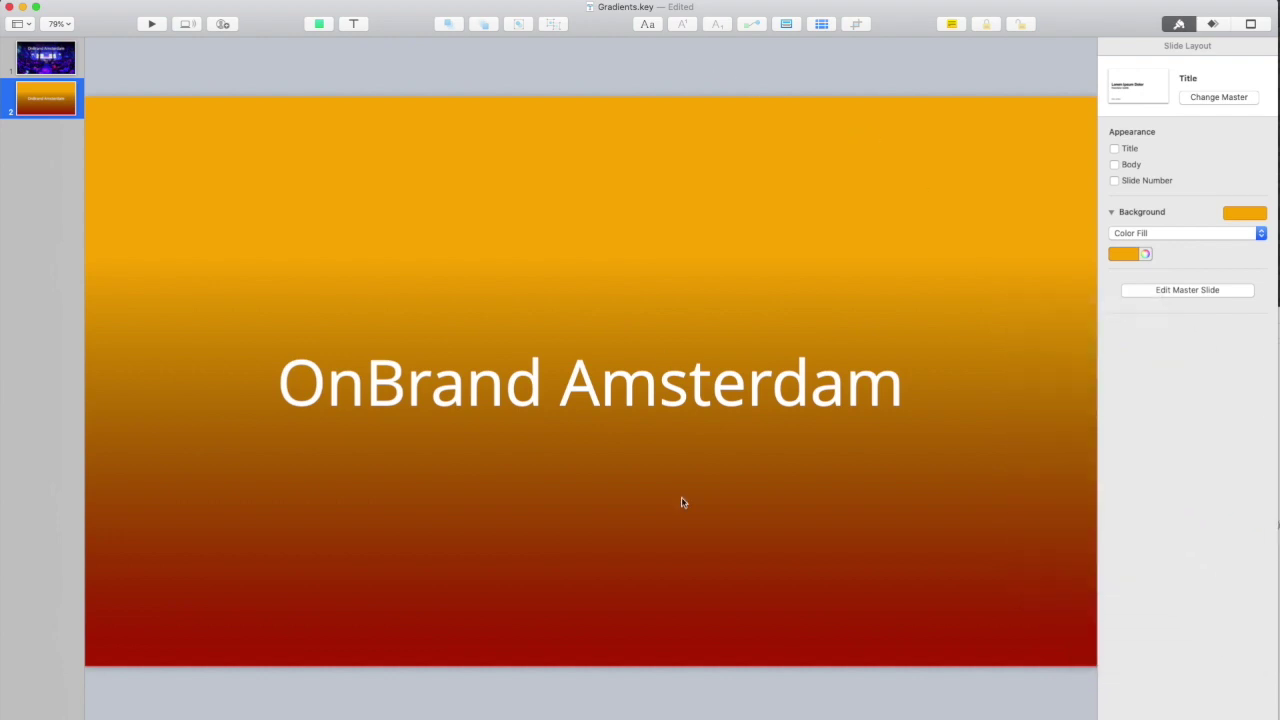
Duplicate slide 2 to create a third slide.
click(690, 582)
click(92, 102)
key(super+d)
Fade slide 3's gradient overlay to 0% opacity, leaving a plain orange background behind the title.
click(218, 391)
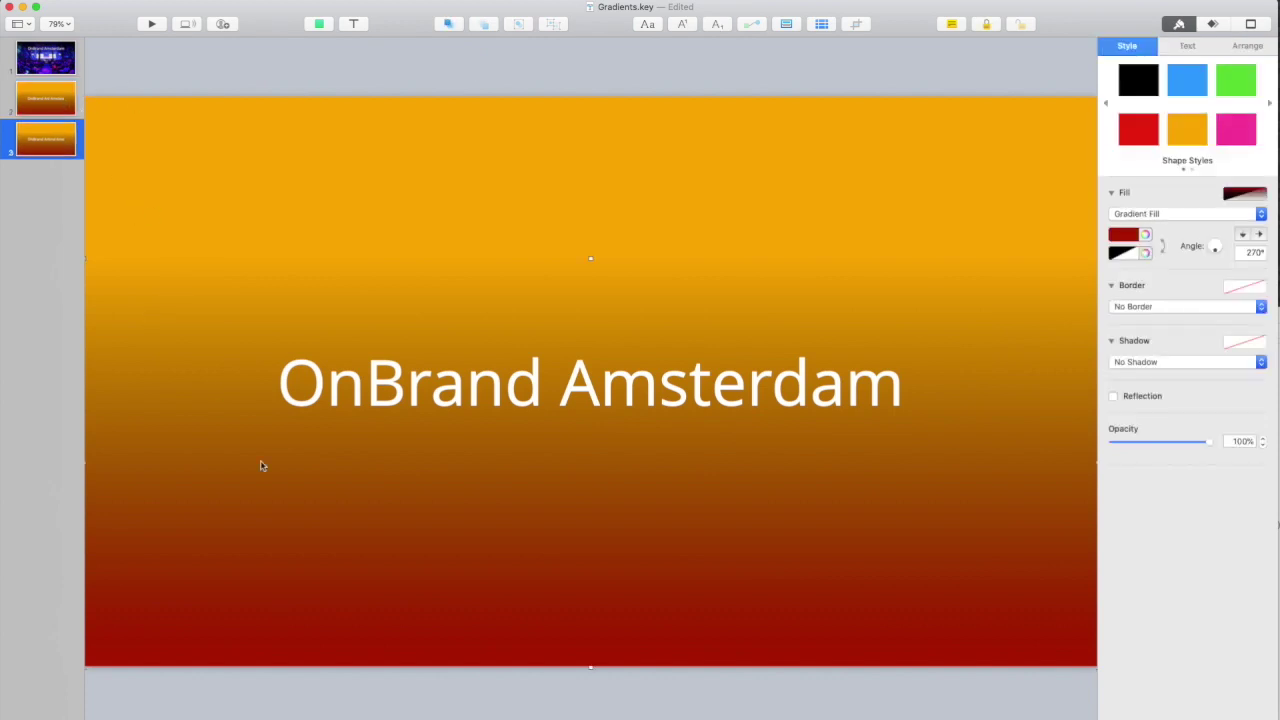
drag(1211, 446, 1089, 449)
click(203, 69)
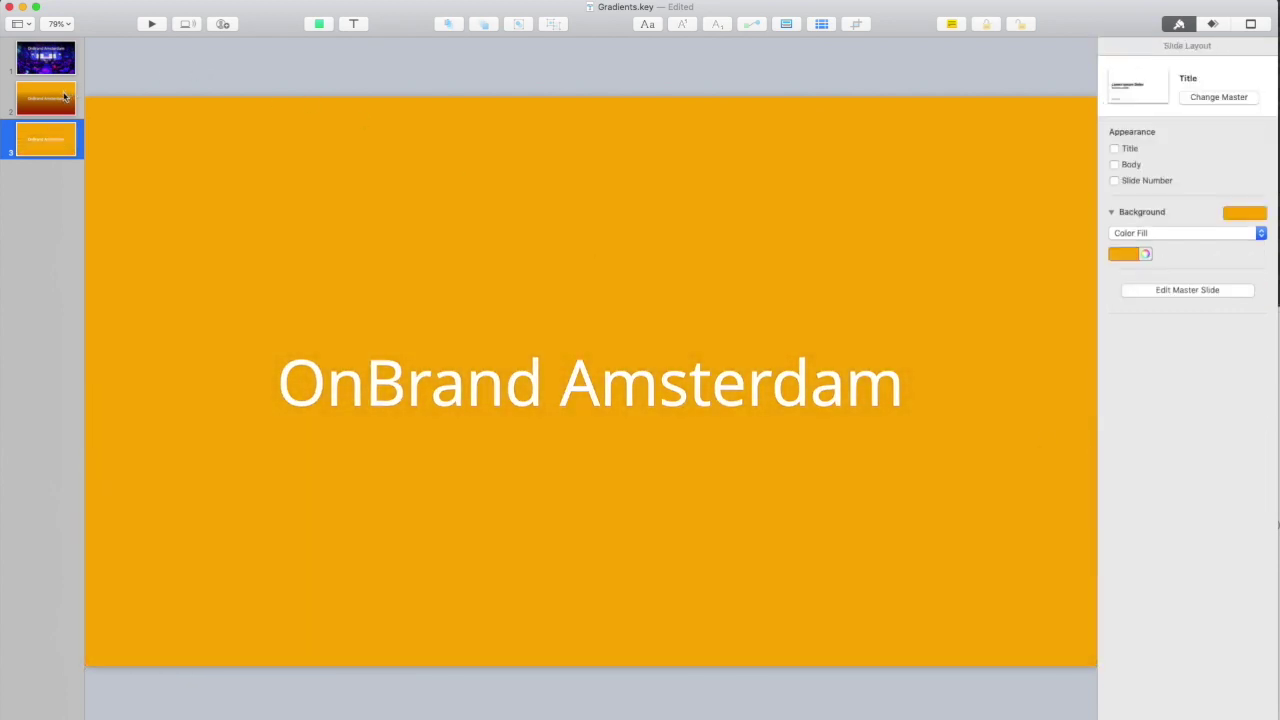
click(64, 96)
click(1206, 100)
click(1213, 27)
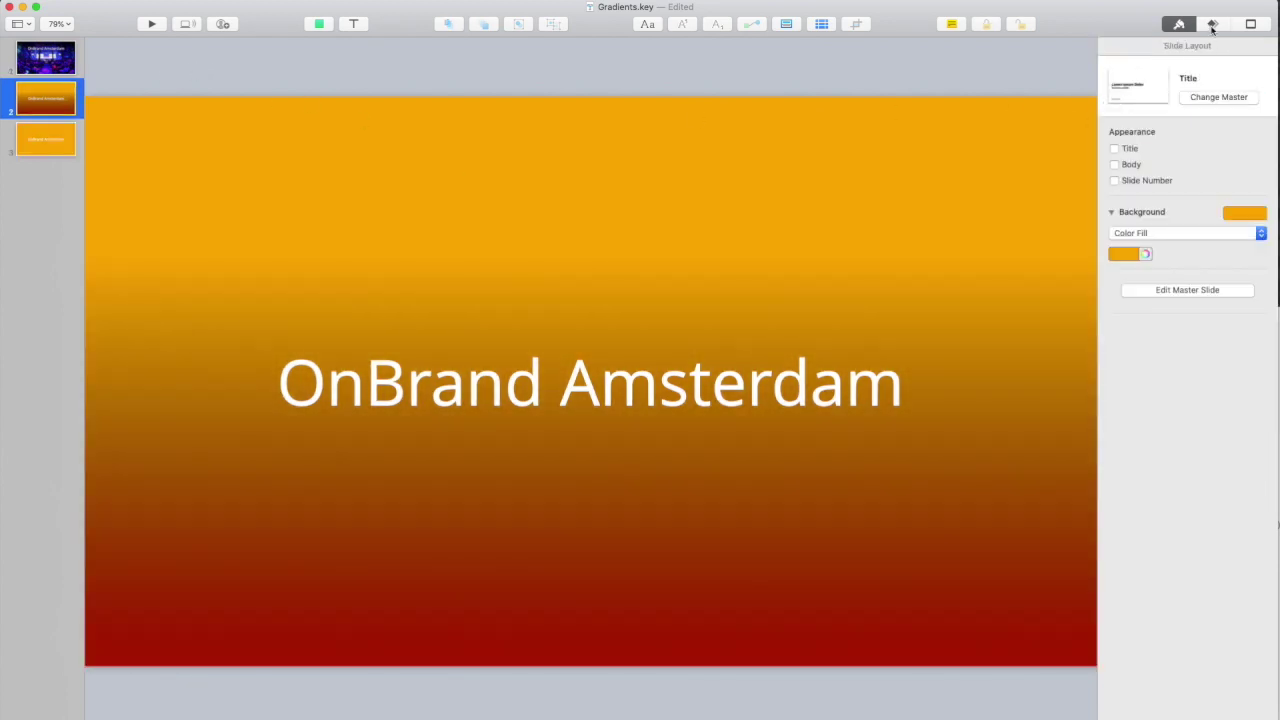
Add a 1.50 s Dissolve transition to slide 2, starting automatically after a 0.50 s delay.
click(1212, 23)
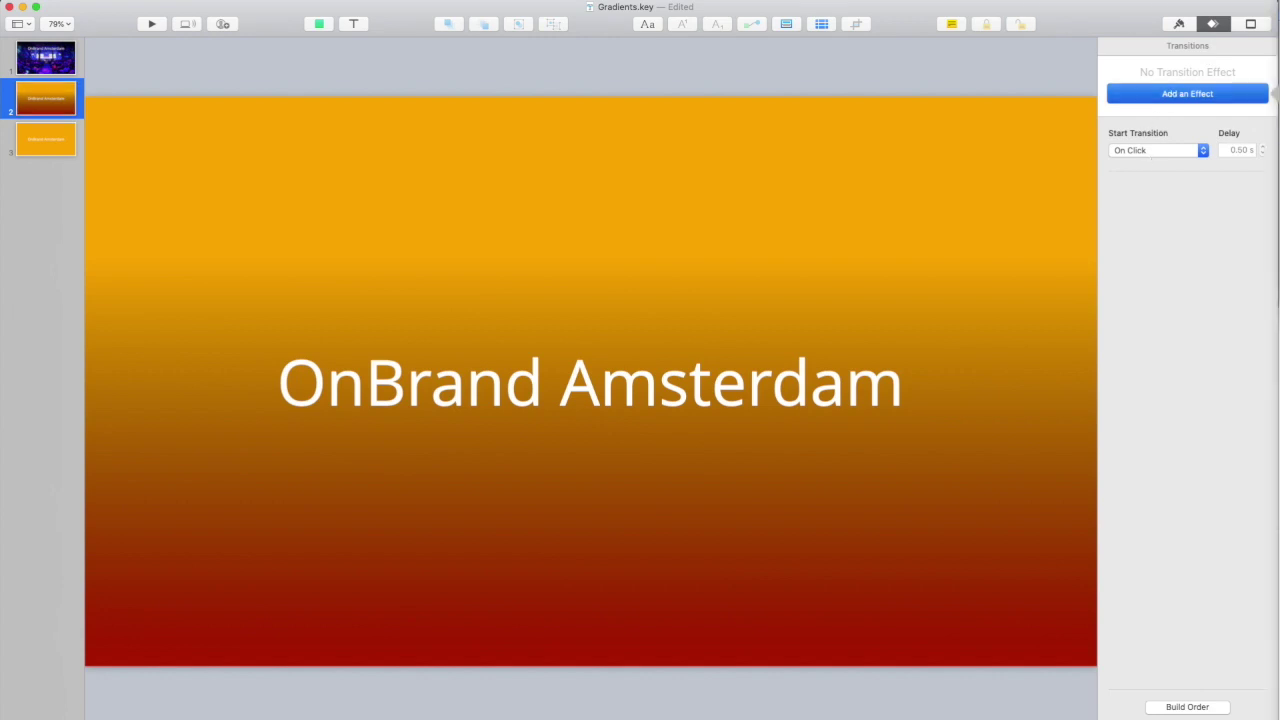
click(1187, 93)
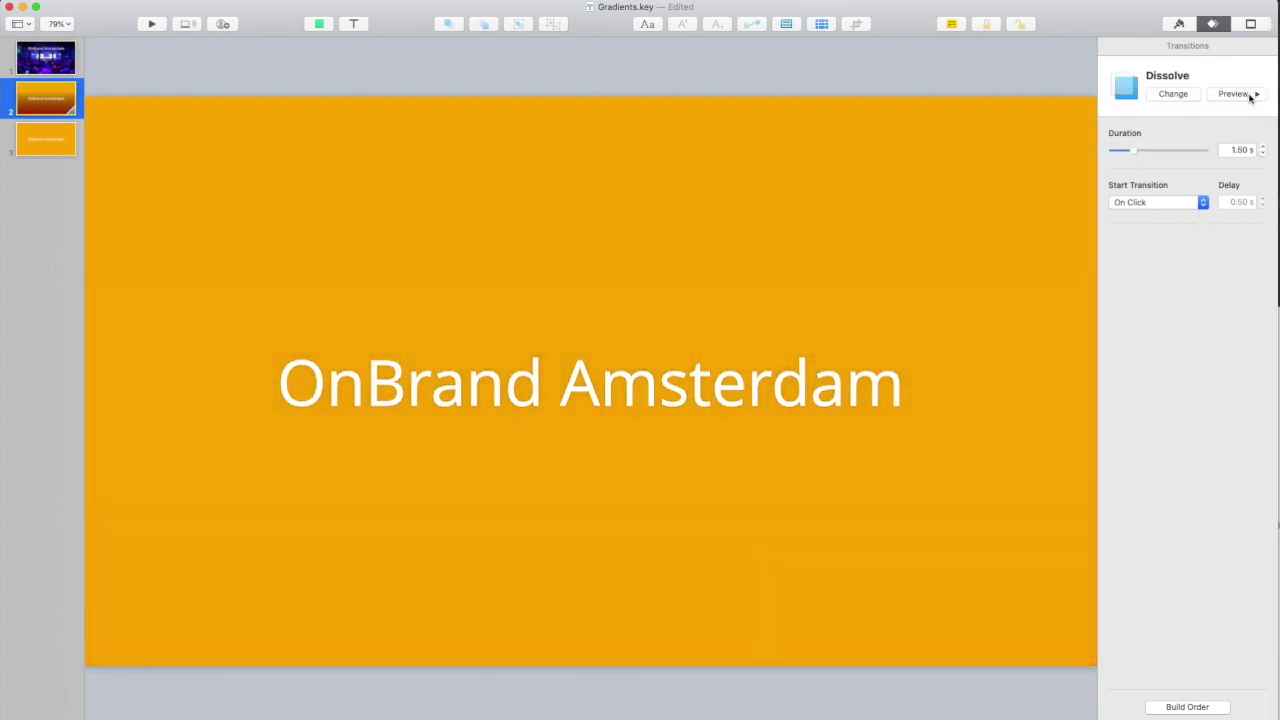
click(1245, 96)
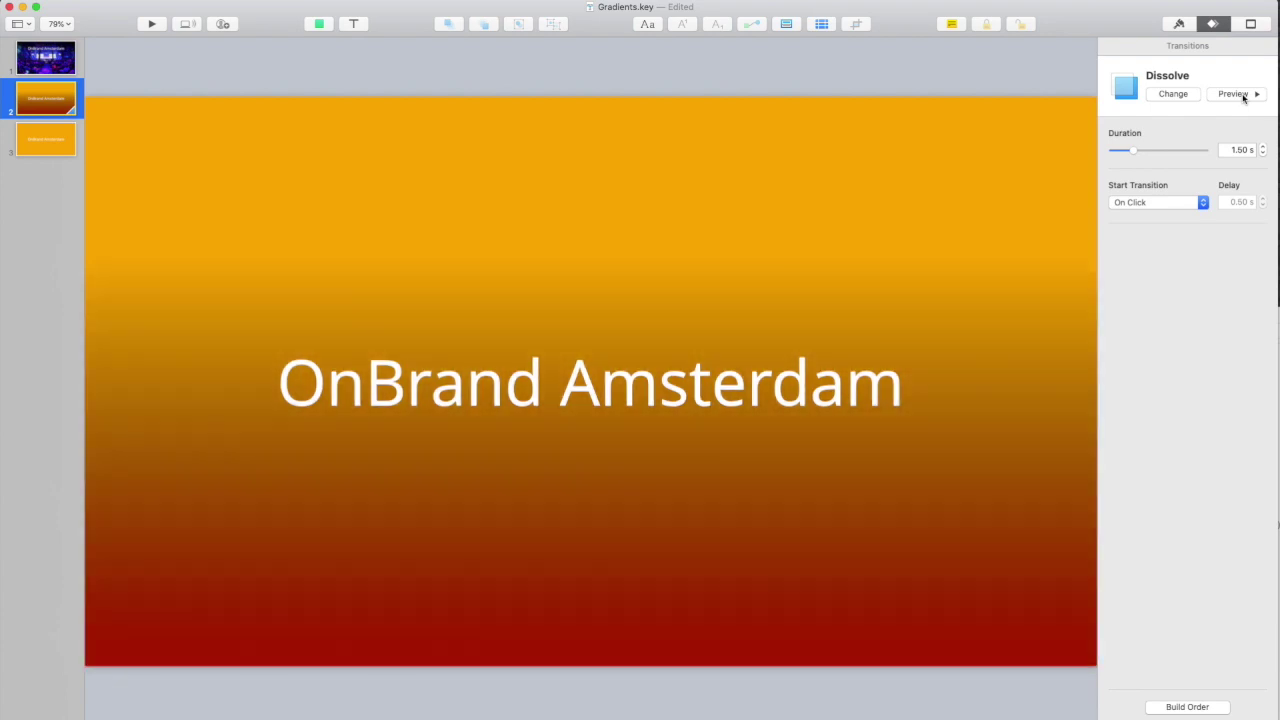
click(1243, 96)
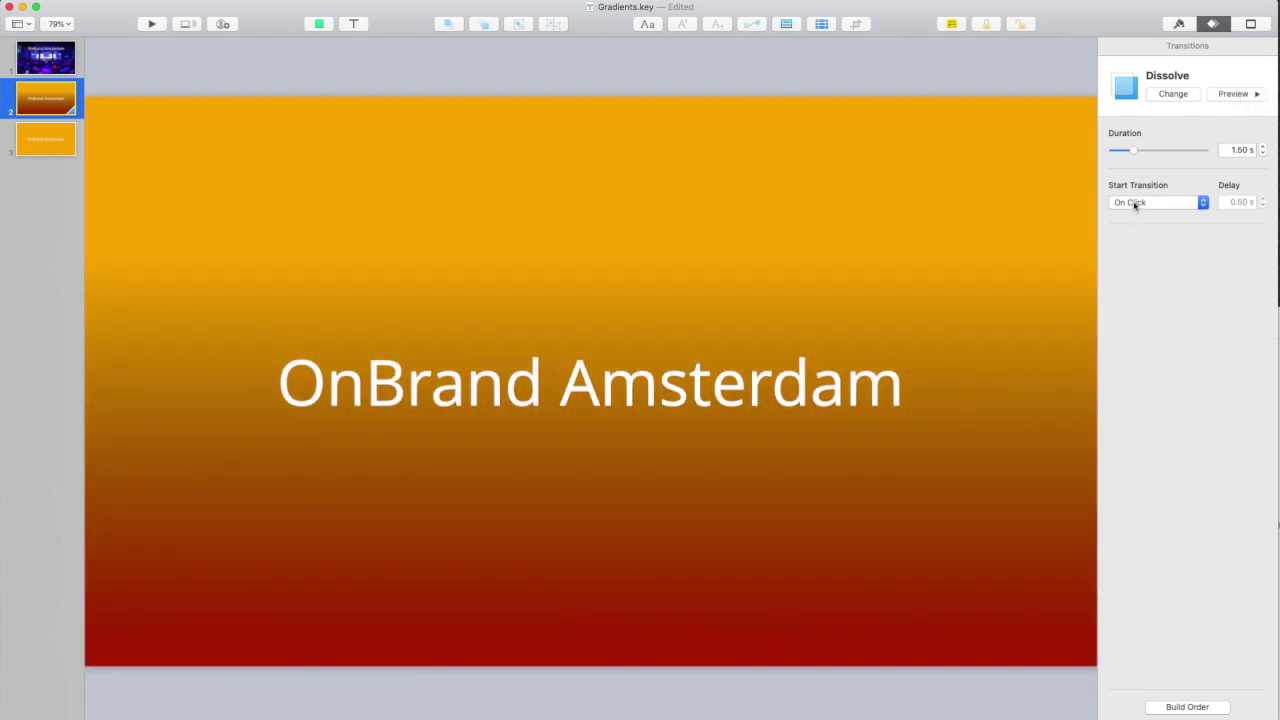
click(1134, 203)
click(1136, 215)
click(1230, 94)
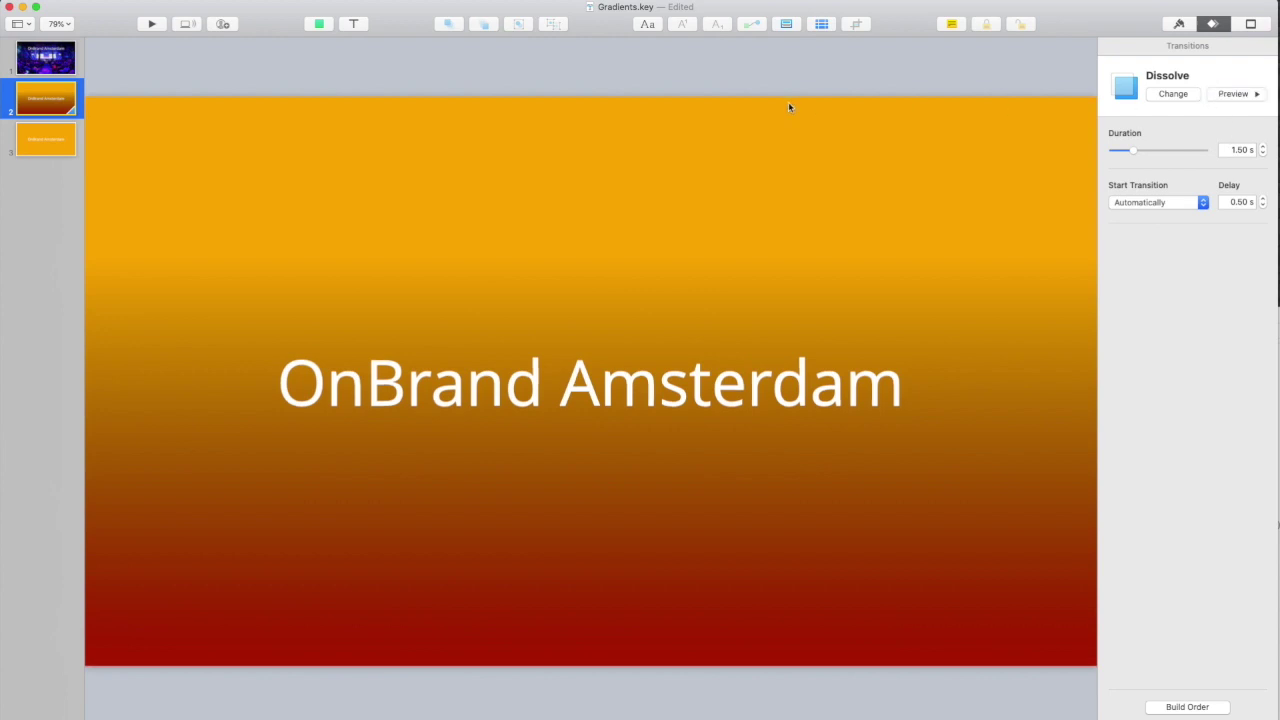